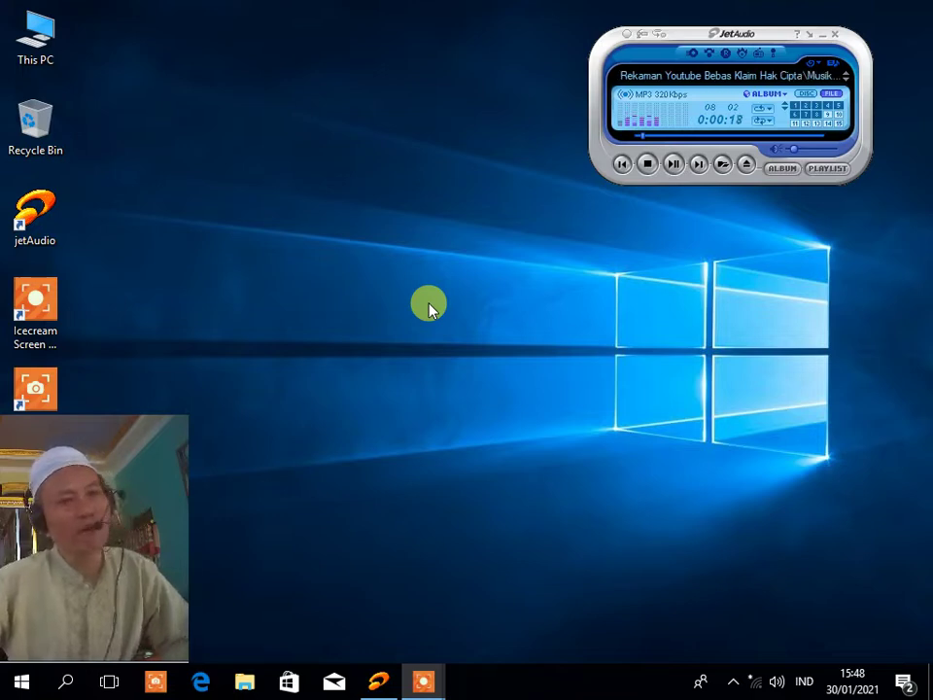
Check which Wi-Fi networks are available, and return to the desktop.
click(757, 685)
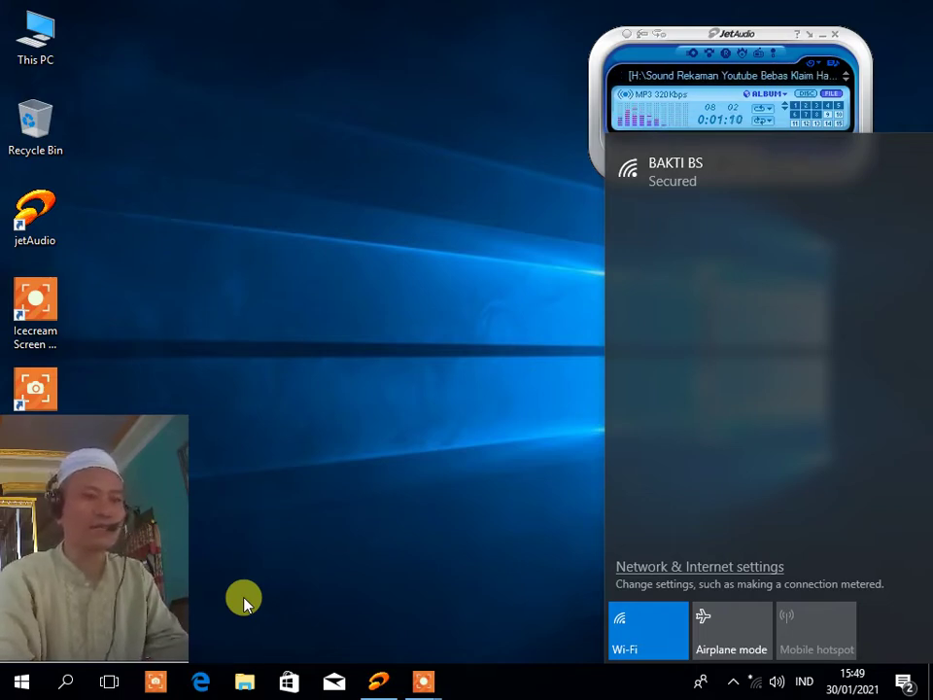
click(309, 506)
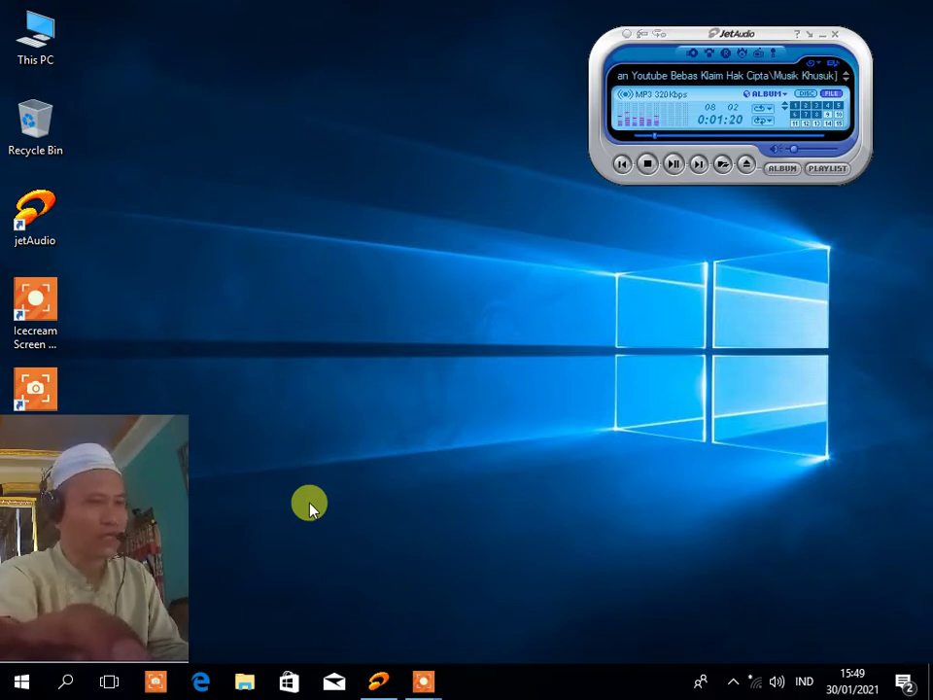
key(Tab)
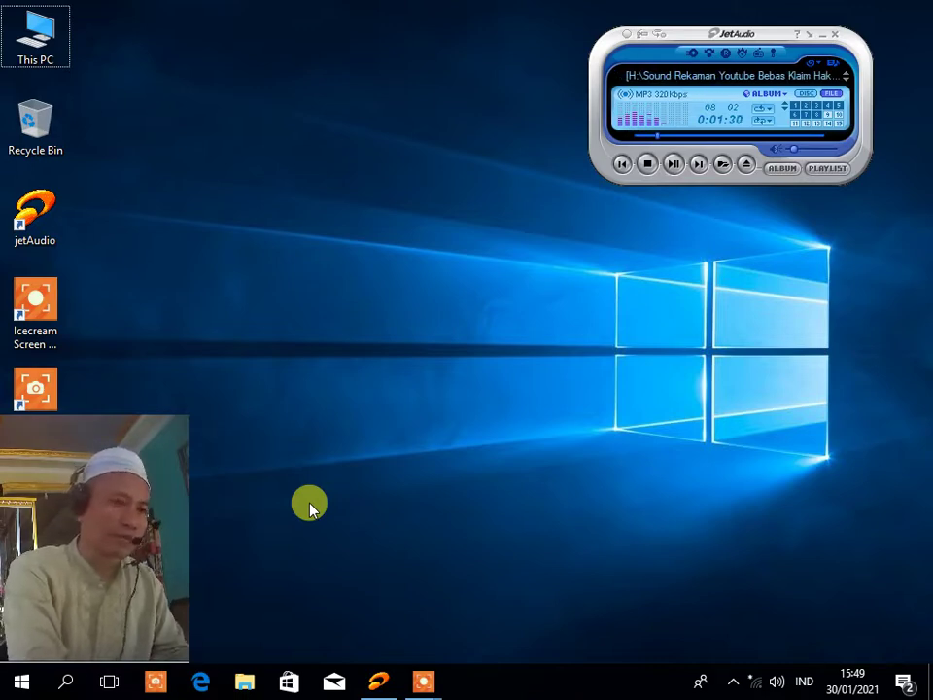
Launch the Local Group Policy Editor by running gpedit.msc, and move its window clear of the webcam overlay.
key(super+r)
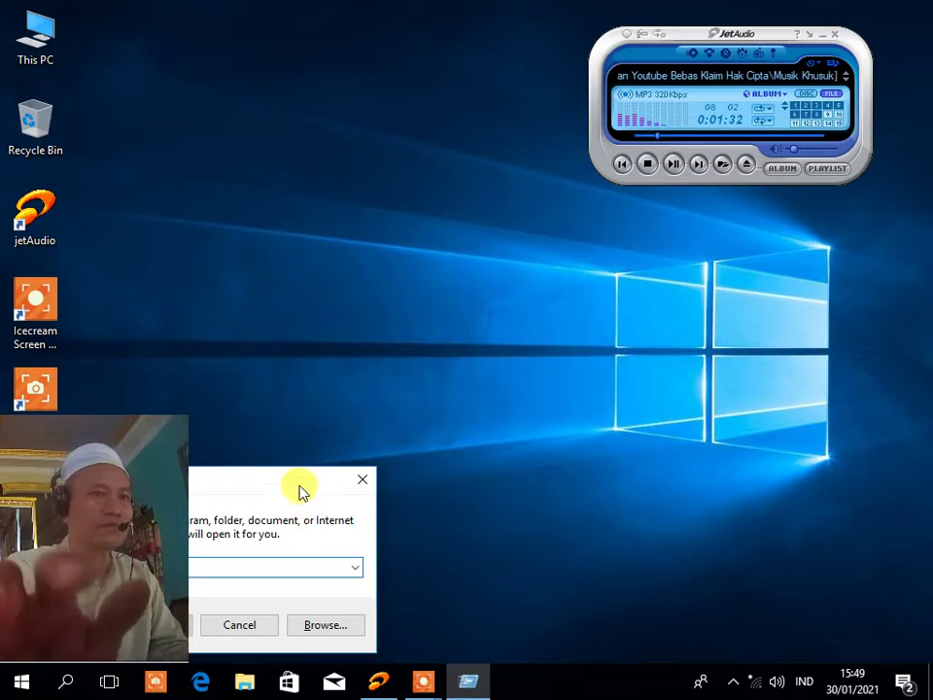
drag(293, 486, 537, 366)
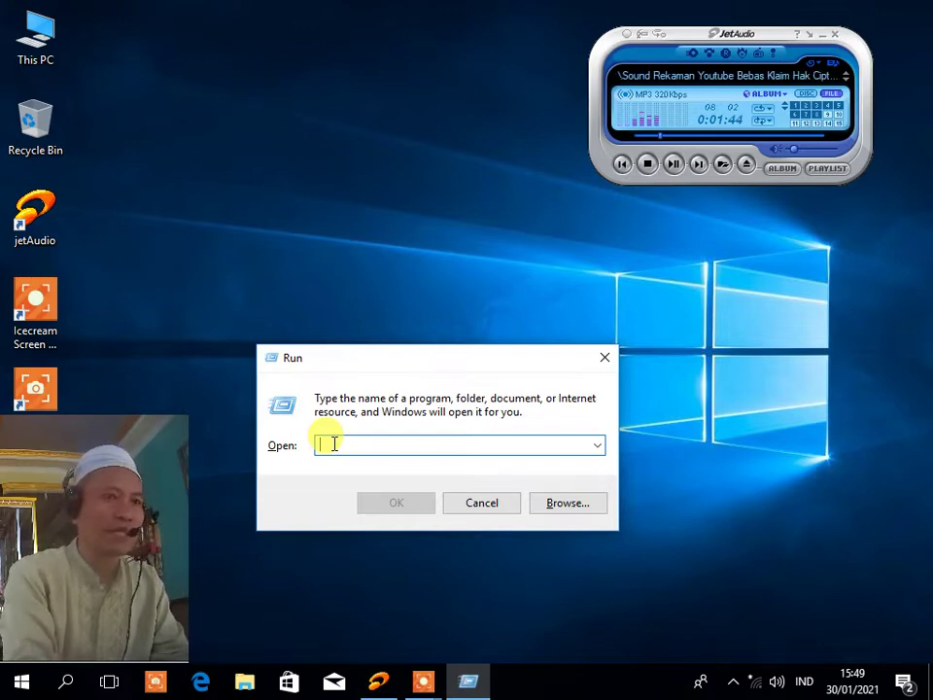
text(g)
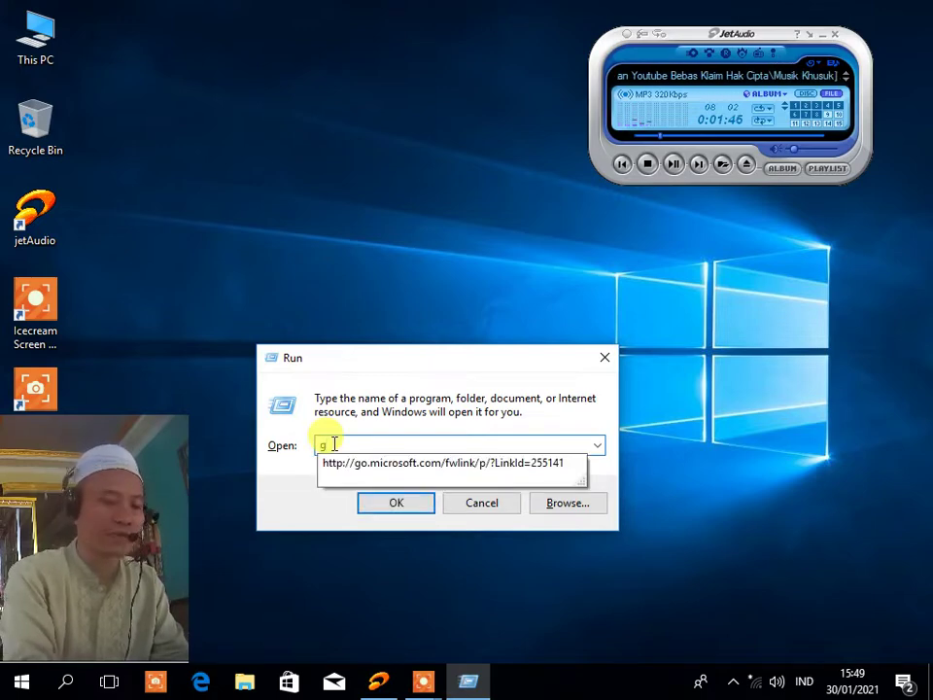
text(pedit)
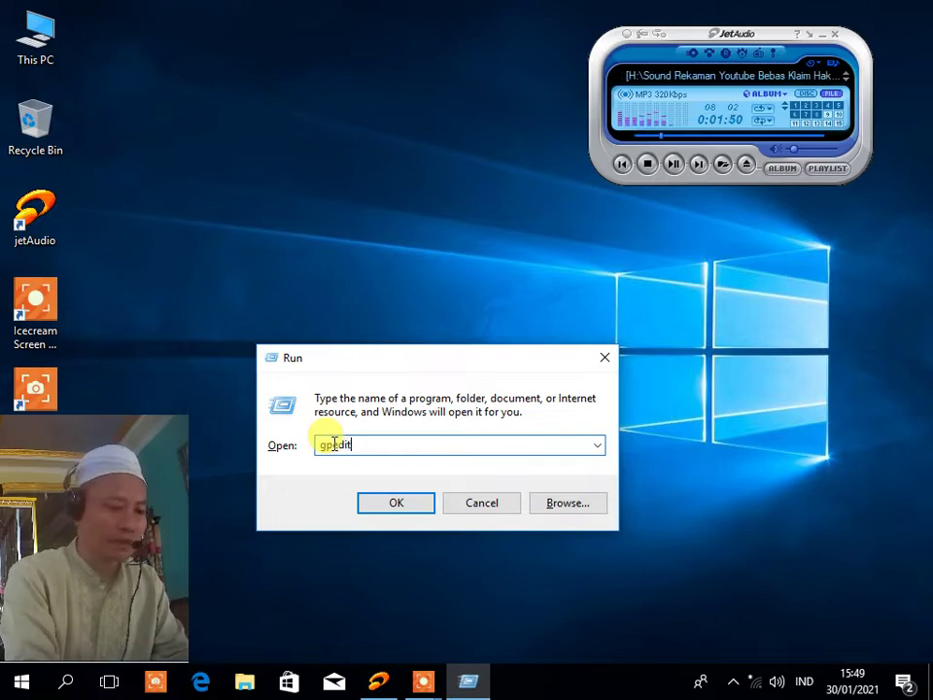
text(.)
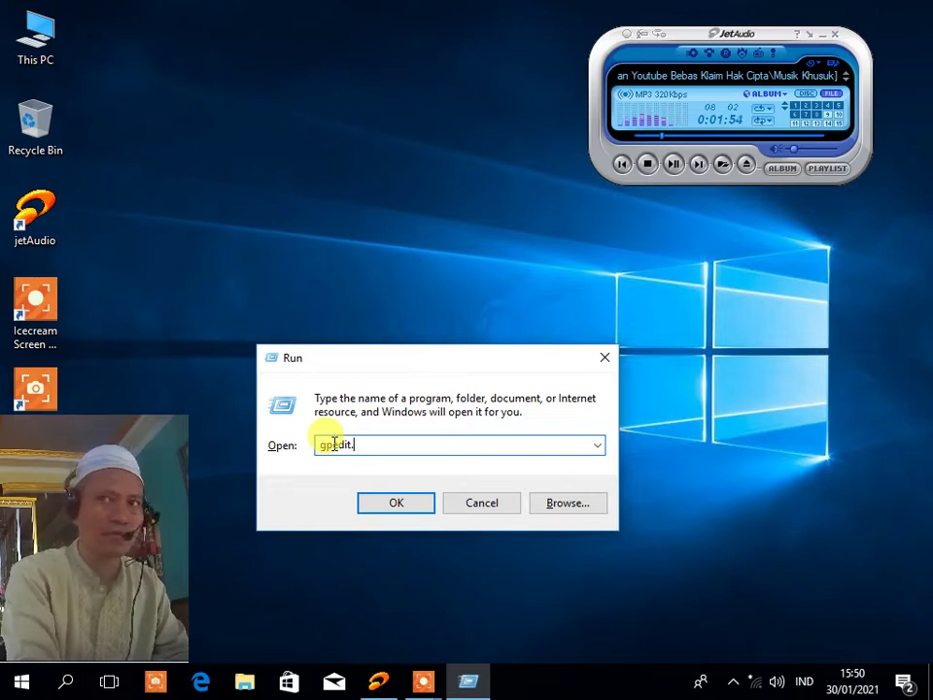
text(msc)
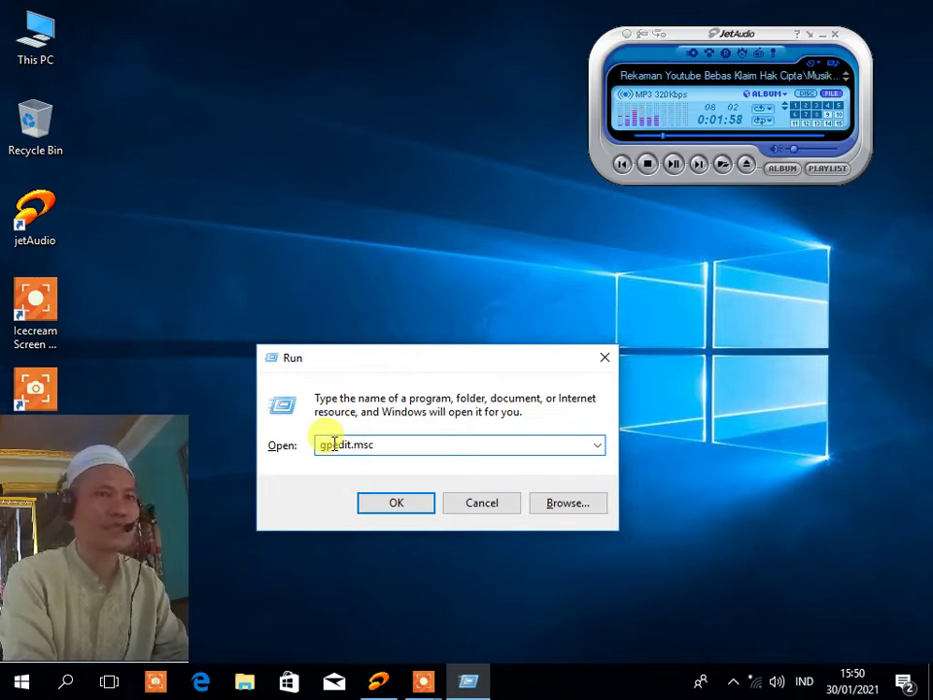
click(390, 505)
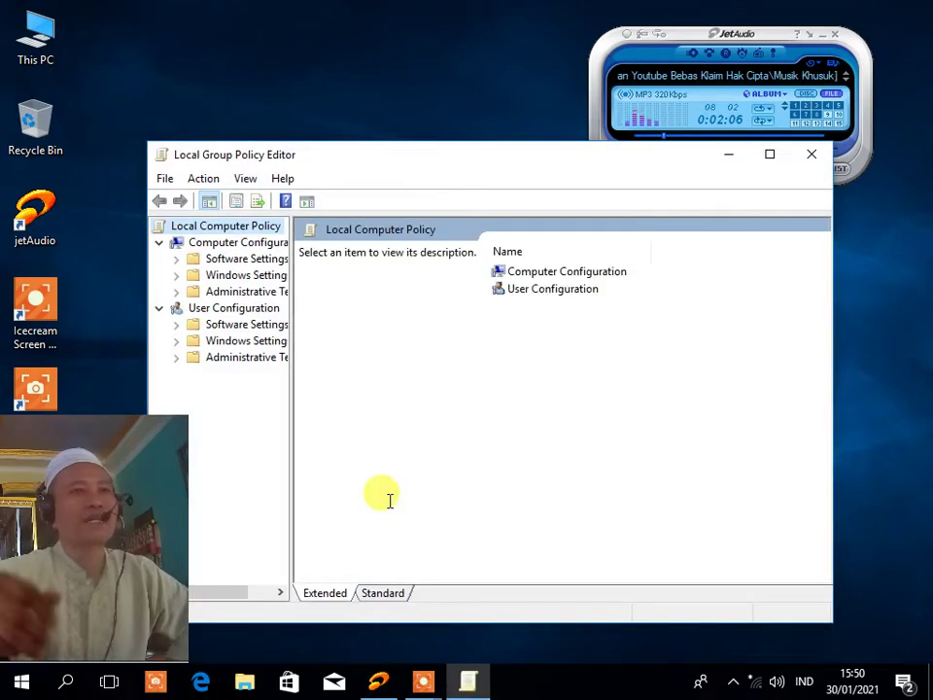
drag(395, 163, 354, 40)
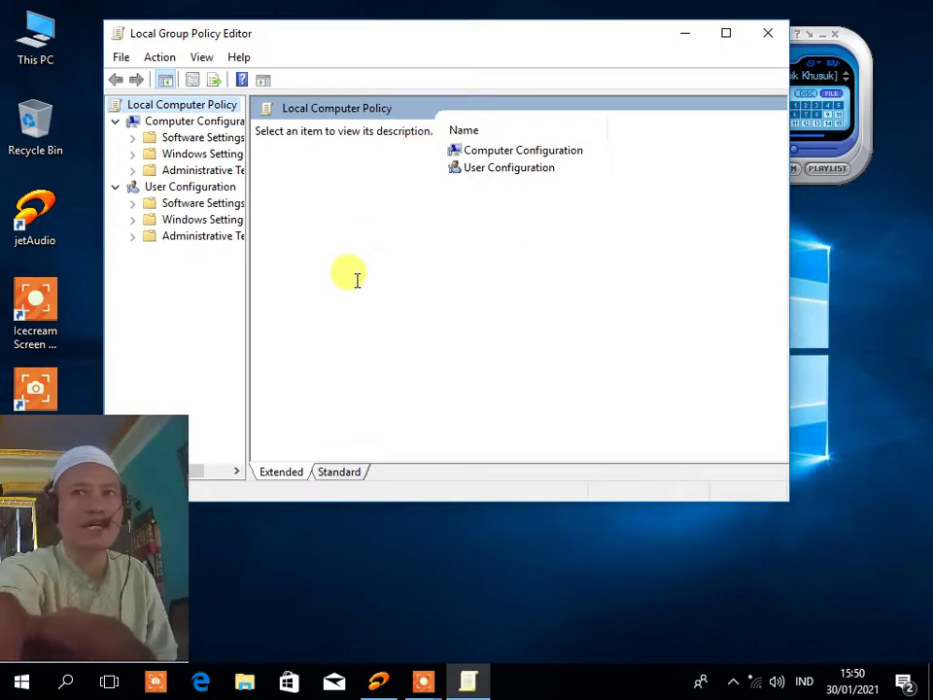
Open the Windows Update policies under Computer Configuration, Administrative Templates, Windows Components.
click(193, 124)
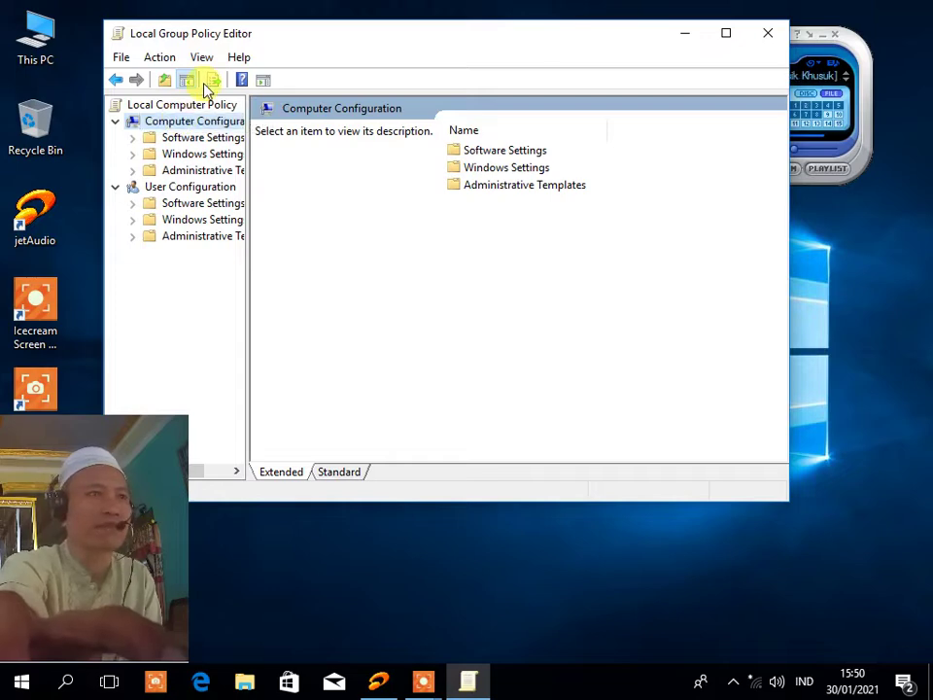
click(216, 174)
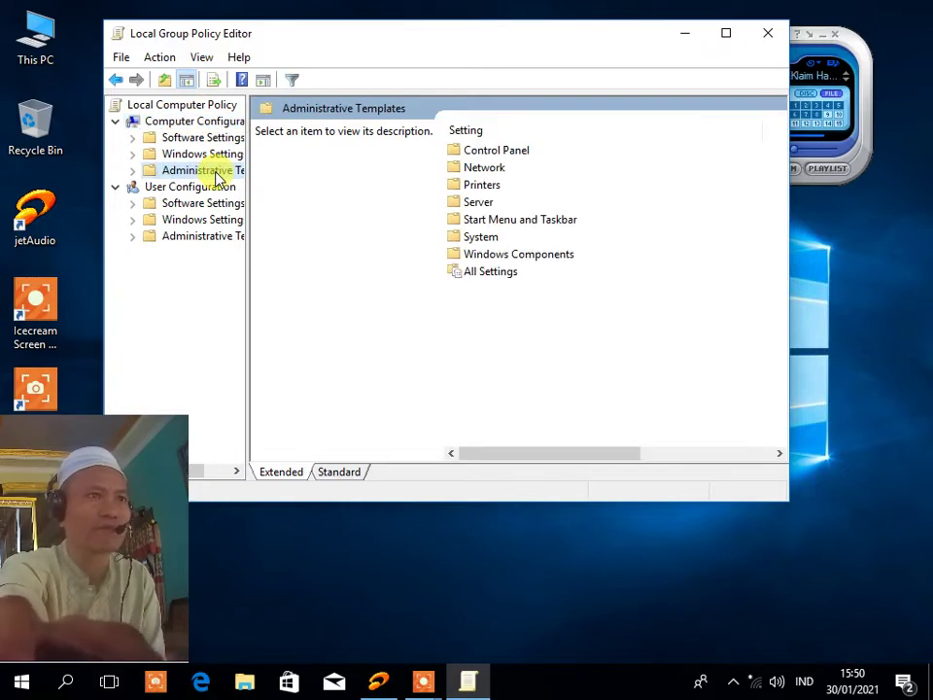
click(132, 172)
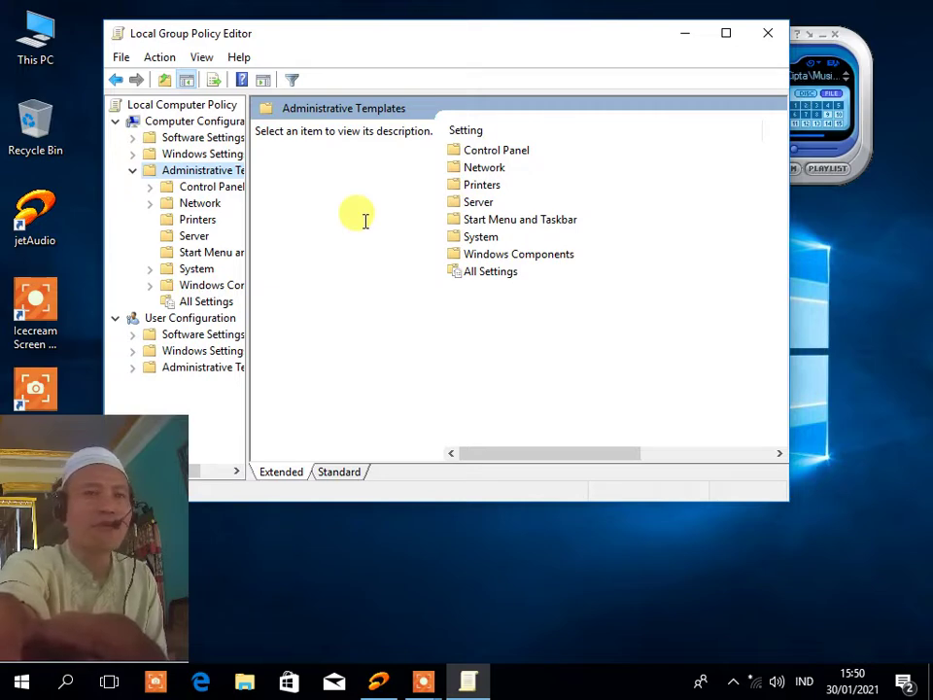
click(522, 258)
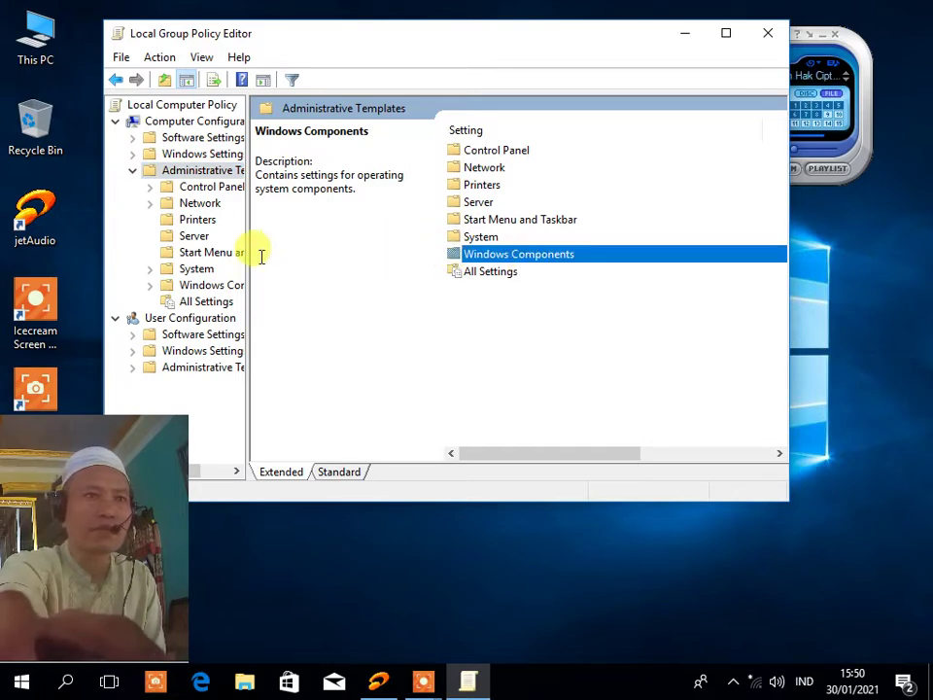
click(206, 285)
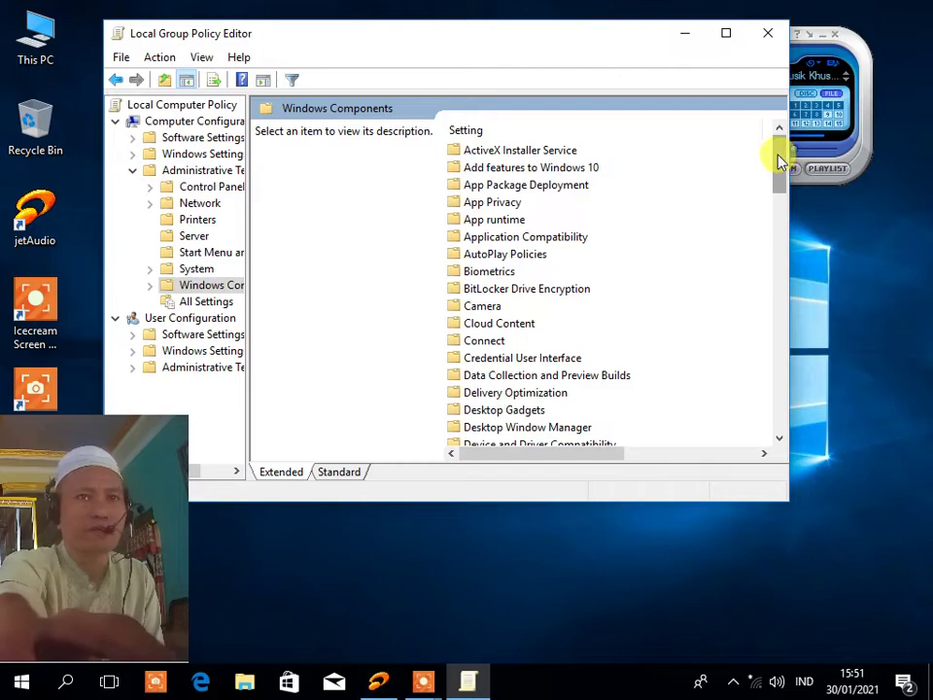
drag(778, 160, 768, 401)
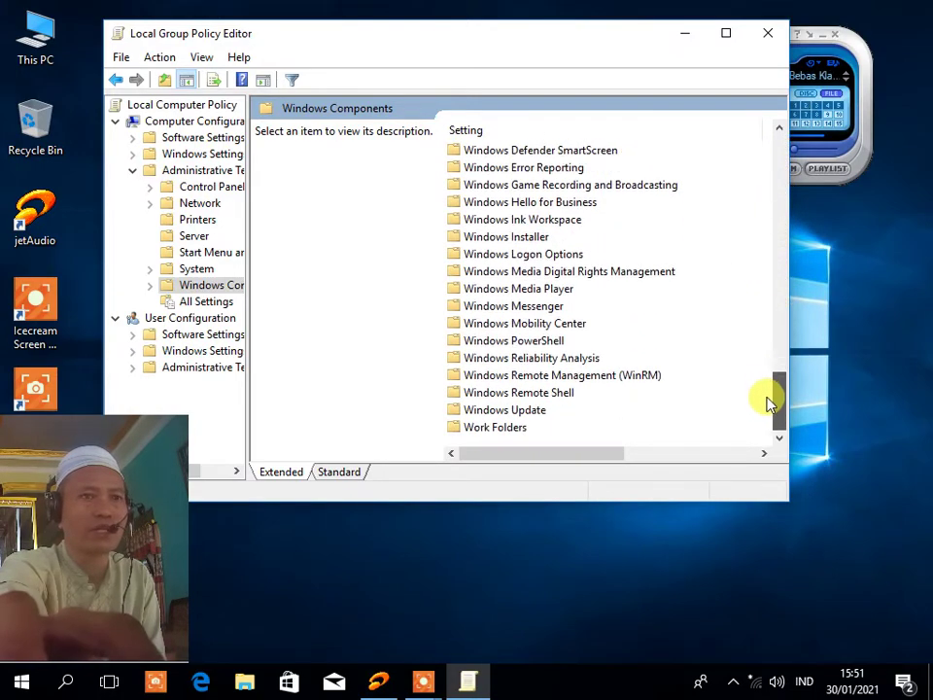
double_click(537, 412)
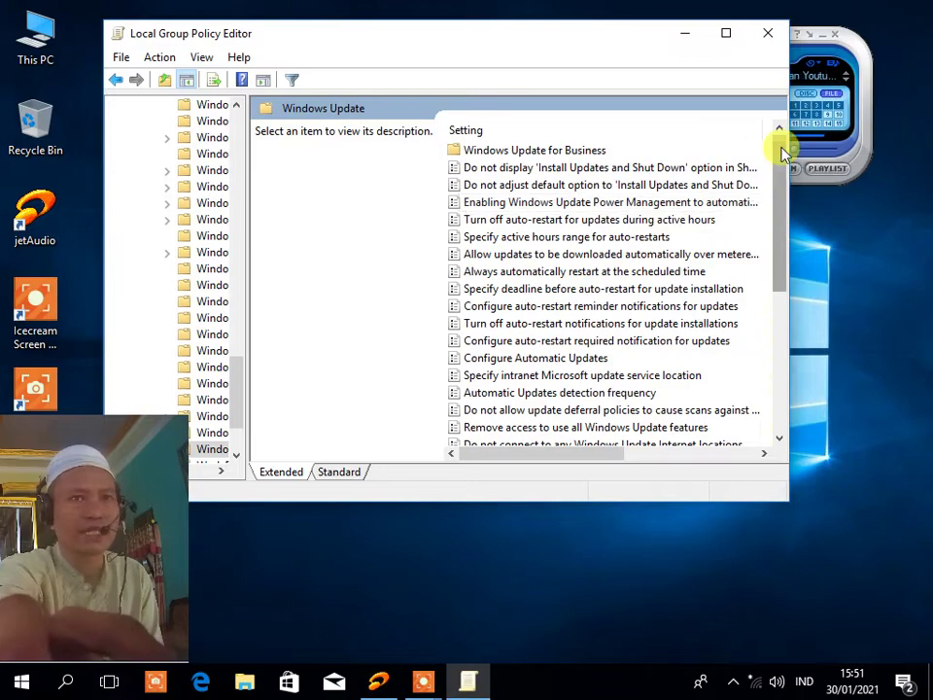
Set the Configure Automatic Updates policy to Disabled and apply the change.
mouse_move(780, 145)
mouse_down()
mouse_move(785, 317)
mouse_move(783, 135)
mouse_up()
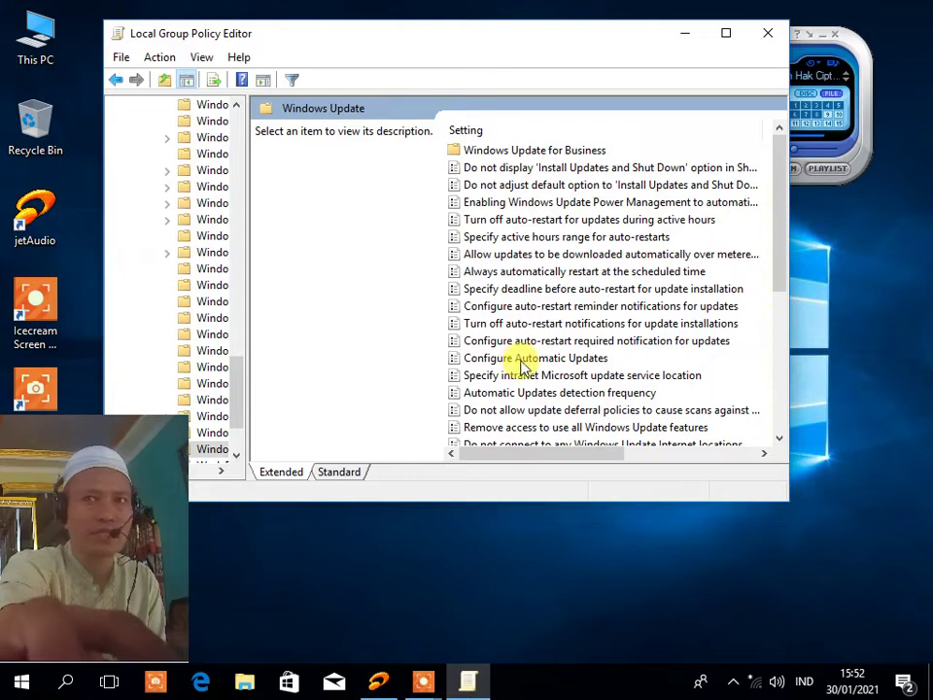
right_click(520, 360)
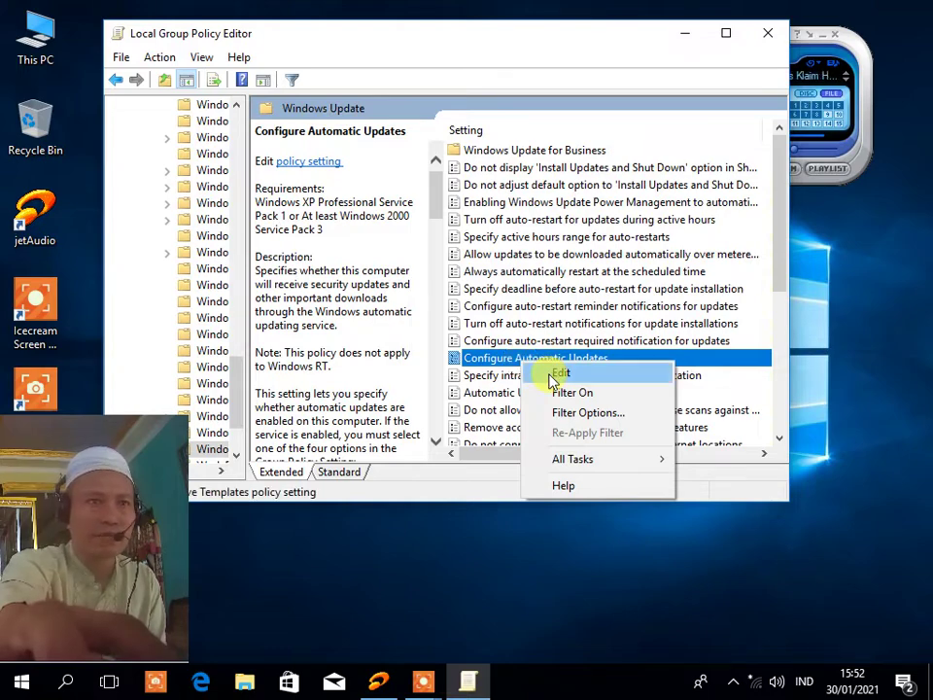
click(548, 374)
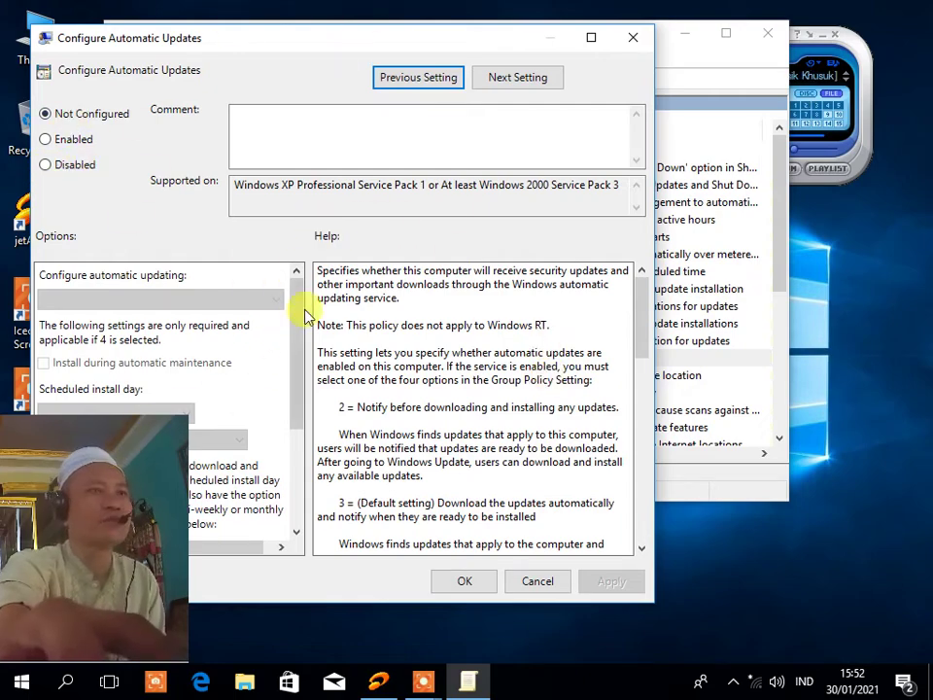
drag(349, 47, 498, 54)
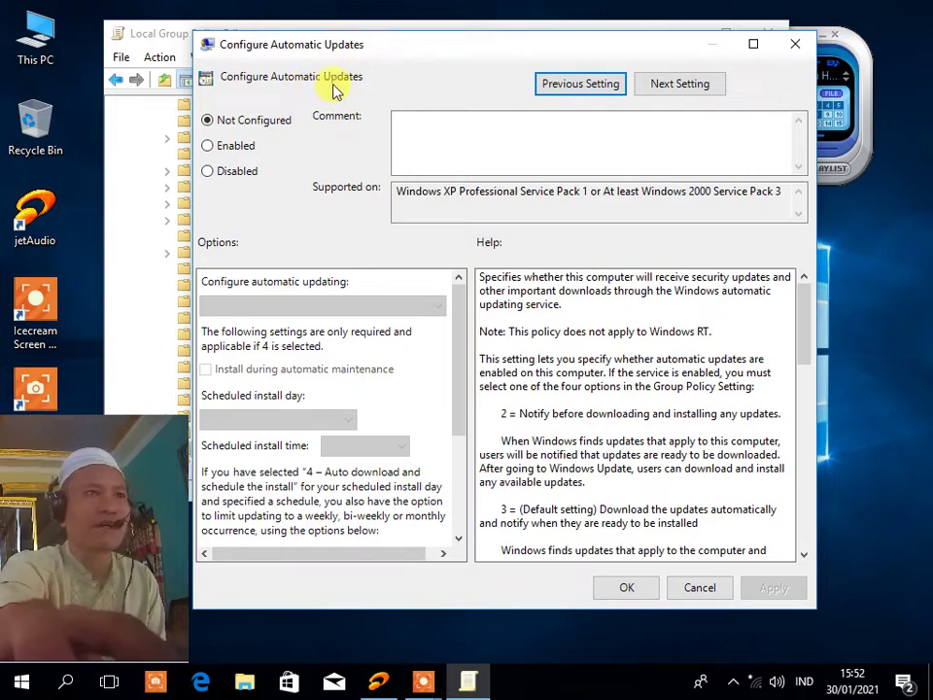
click(208, 175)
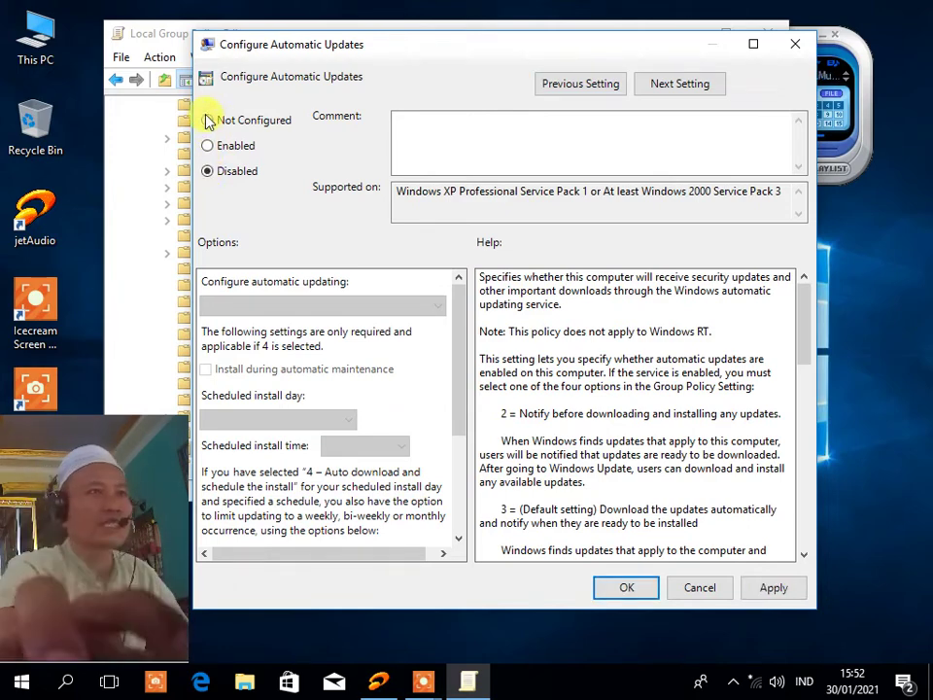
click(208, 122)
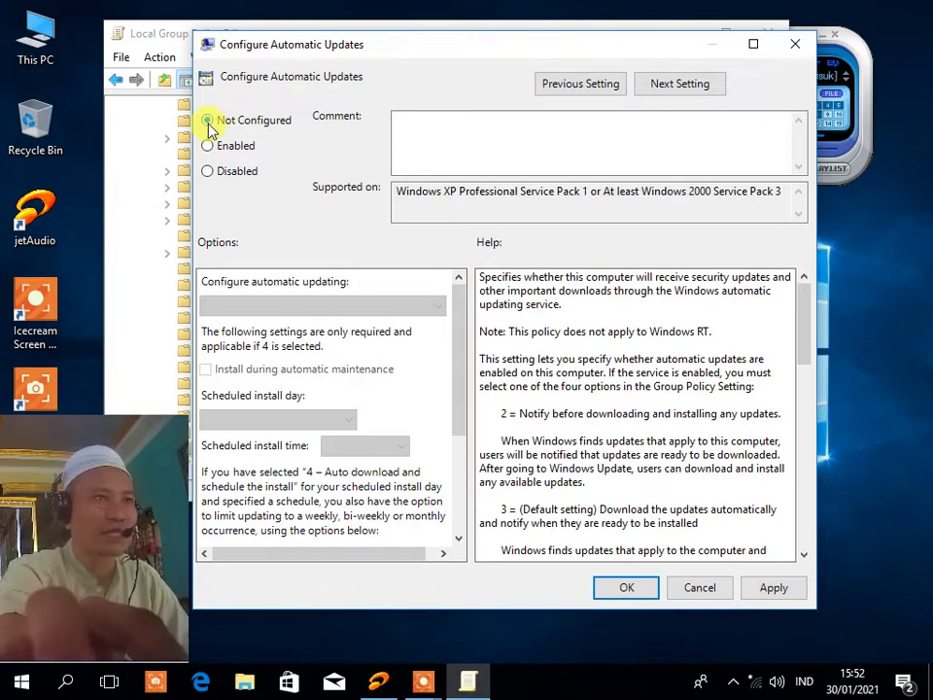
click(208, 174)
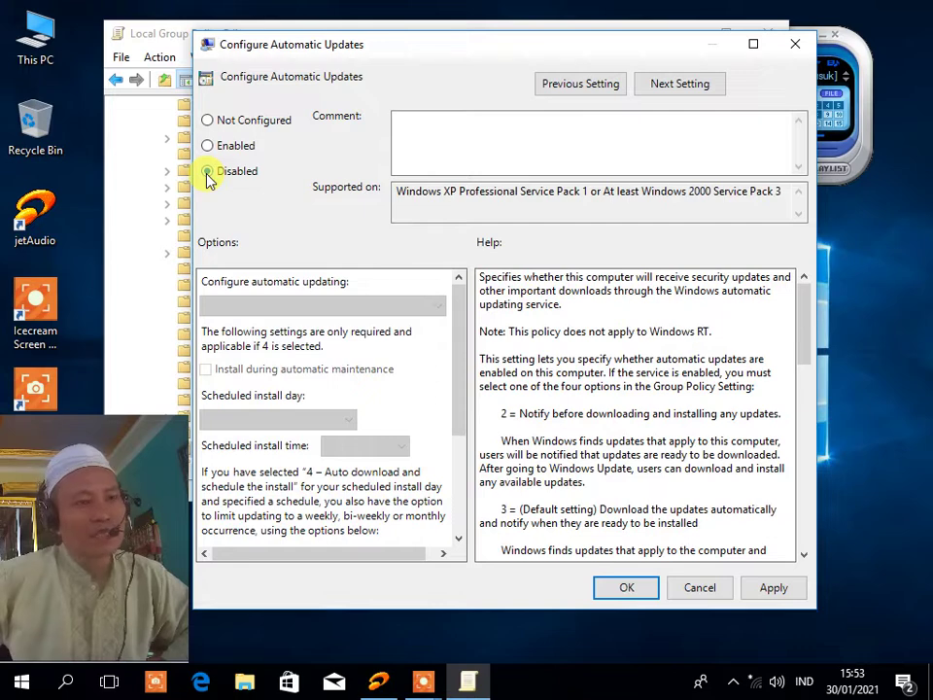
click(207, 172)
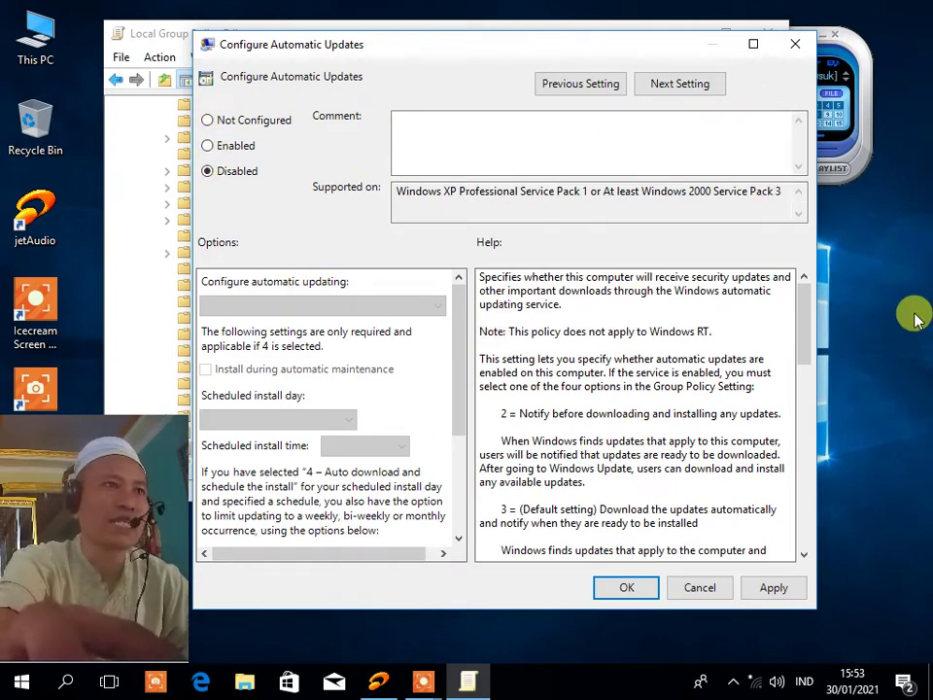
click(773, 588)
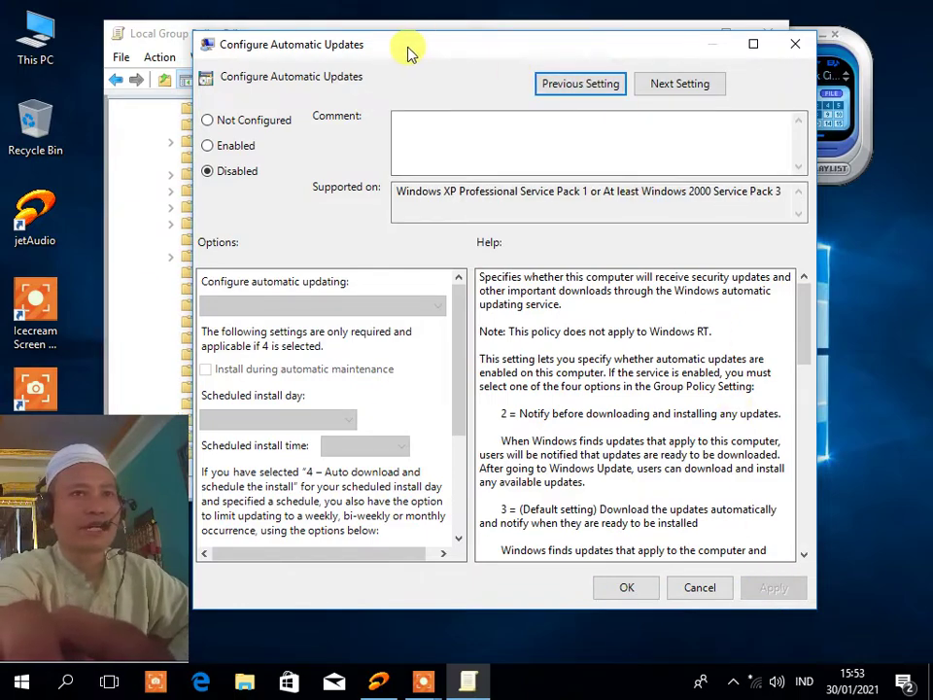
Accept the Configure Automatic Updates settings and close the Local Group Policy Editor.
drag(409, 53, 573, 645)
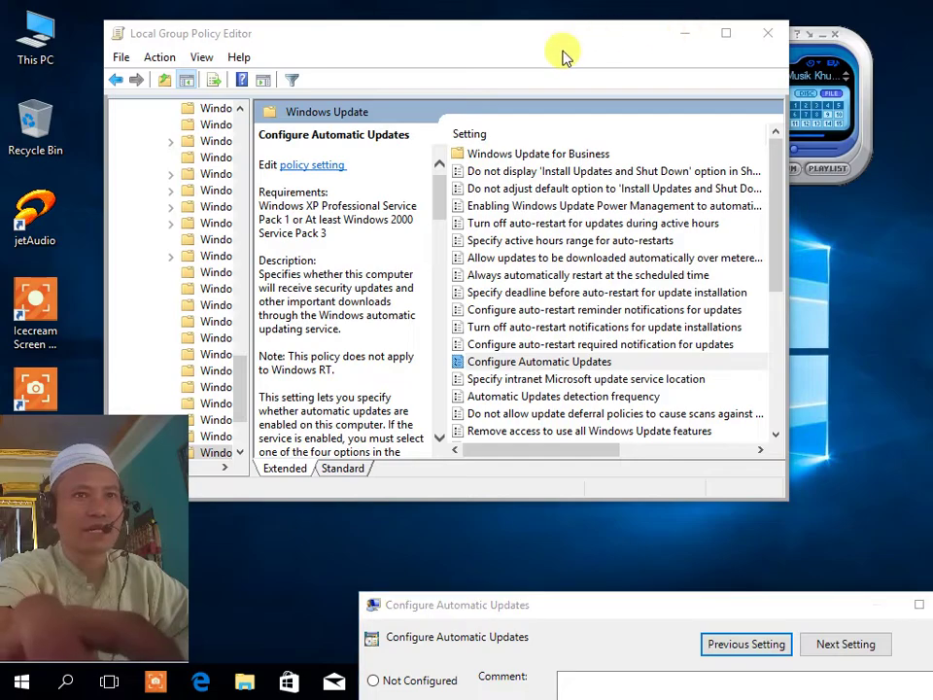
drag(589, 603, 483, 75)
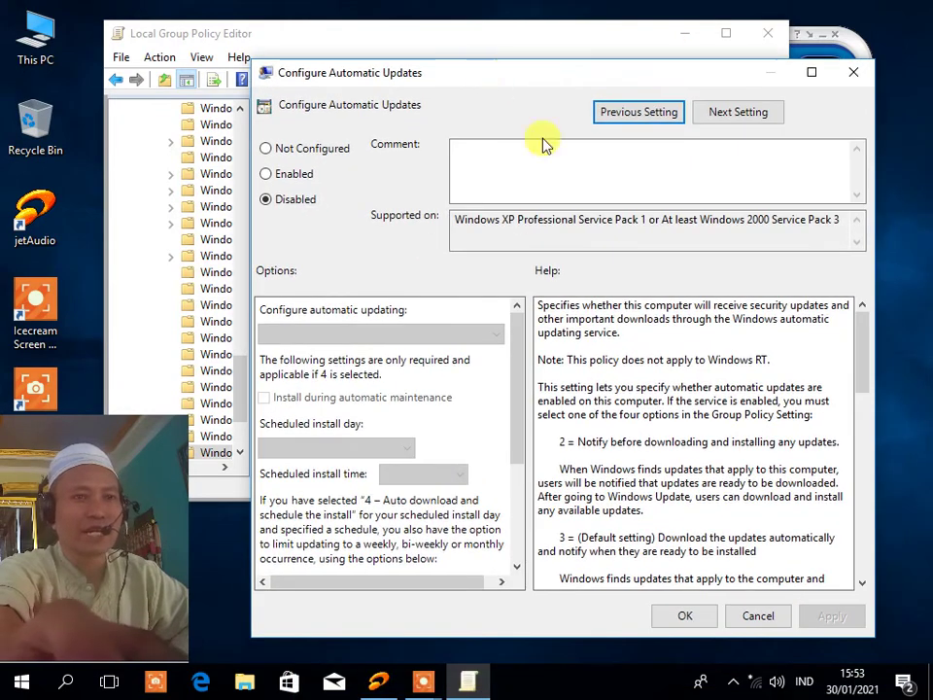
click(685, 618)
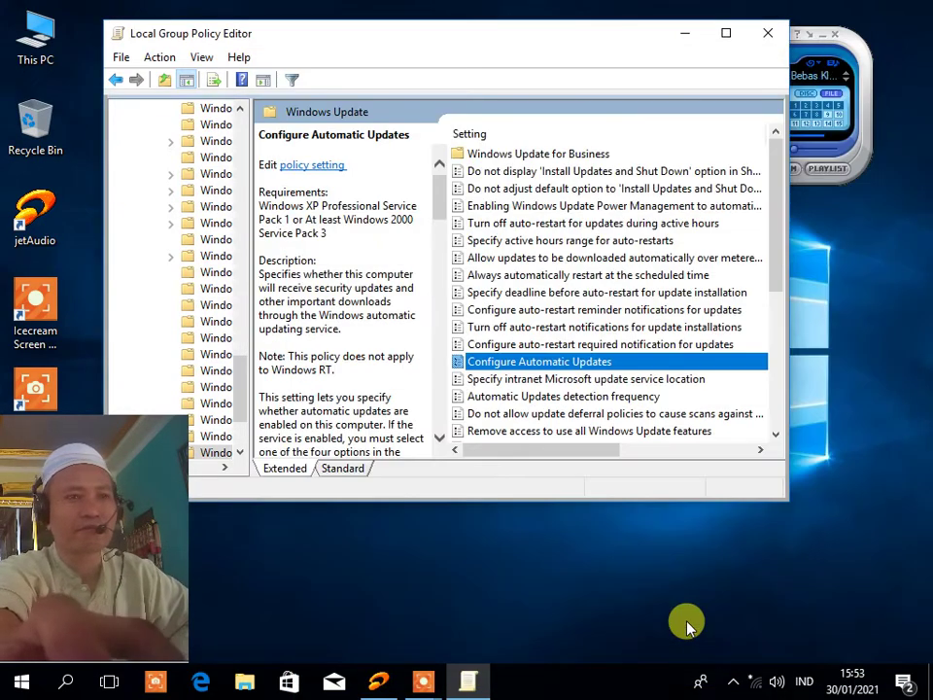
click(771, 37)
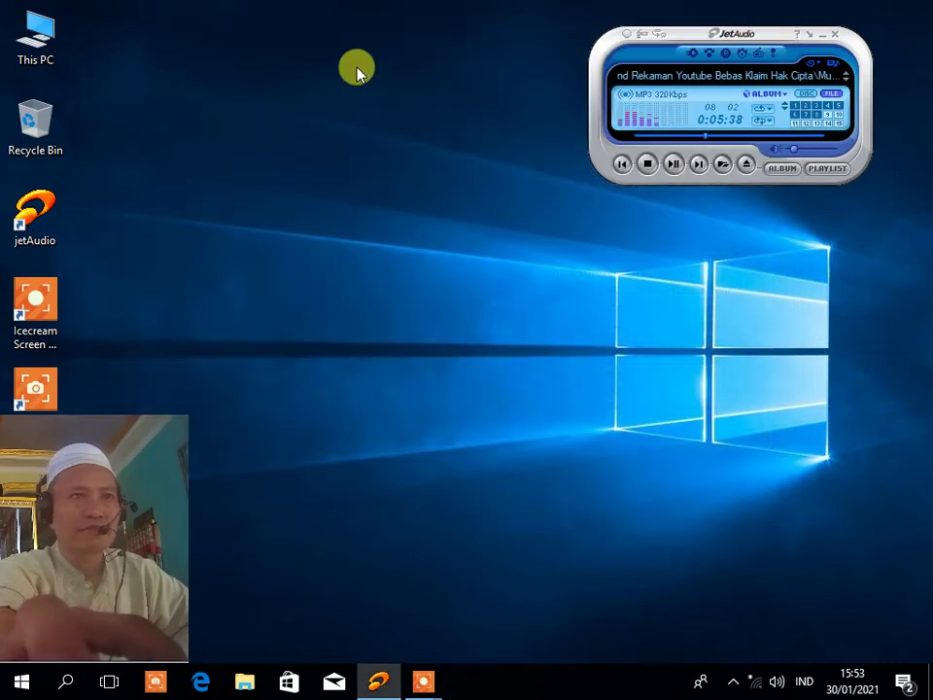
Refresh the desktop.
right_click(348, 39)
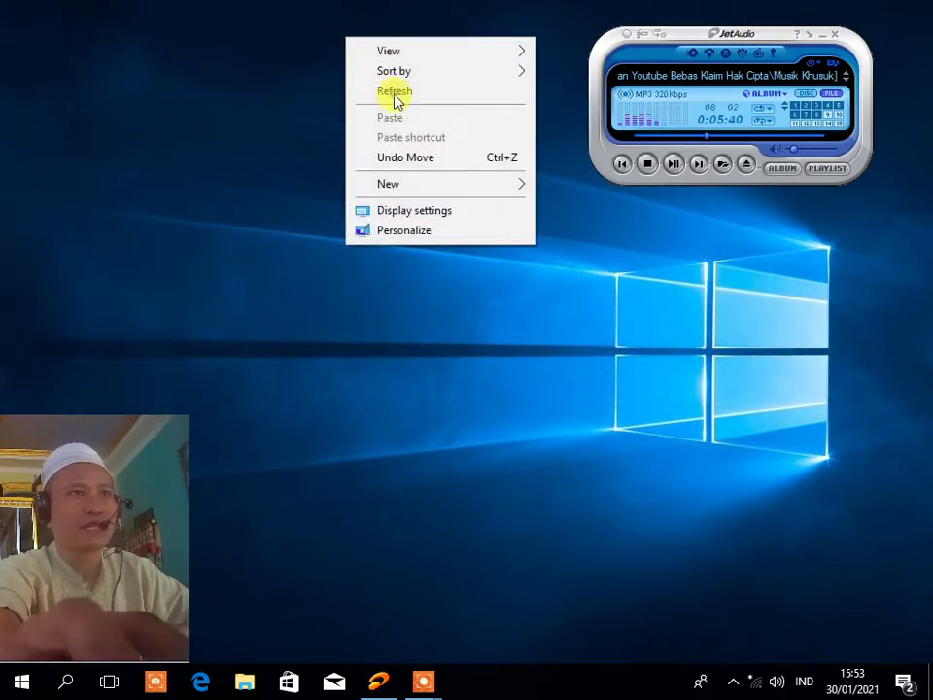
click(395, 97)
right_click(409, 4)
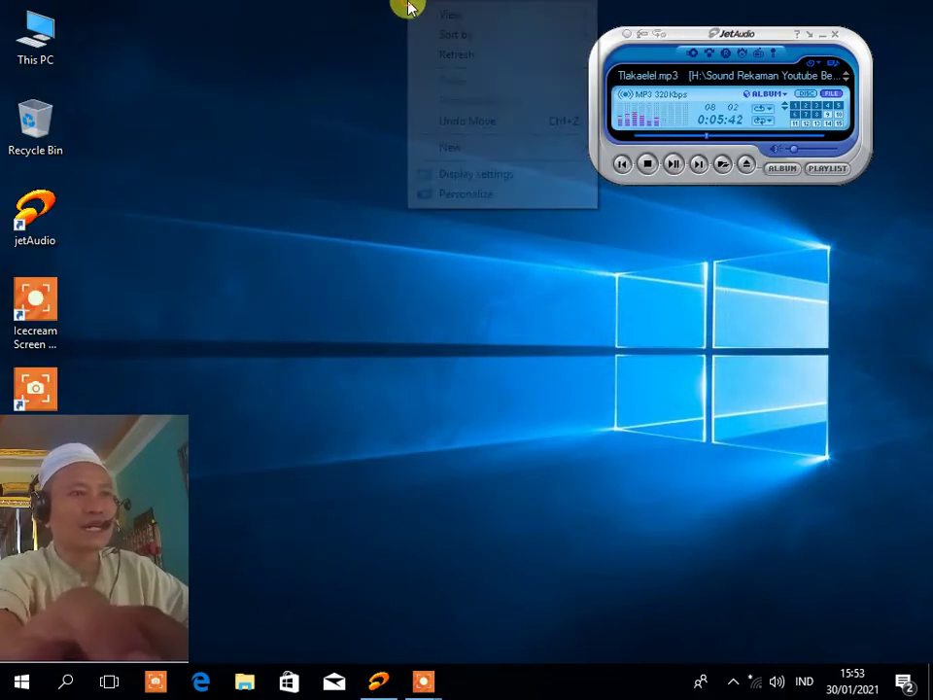
click(480, 194)
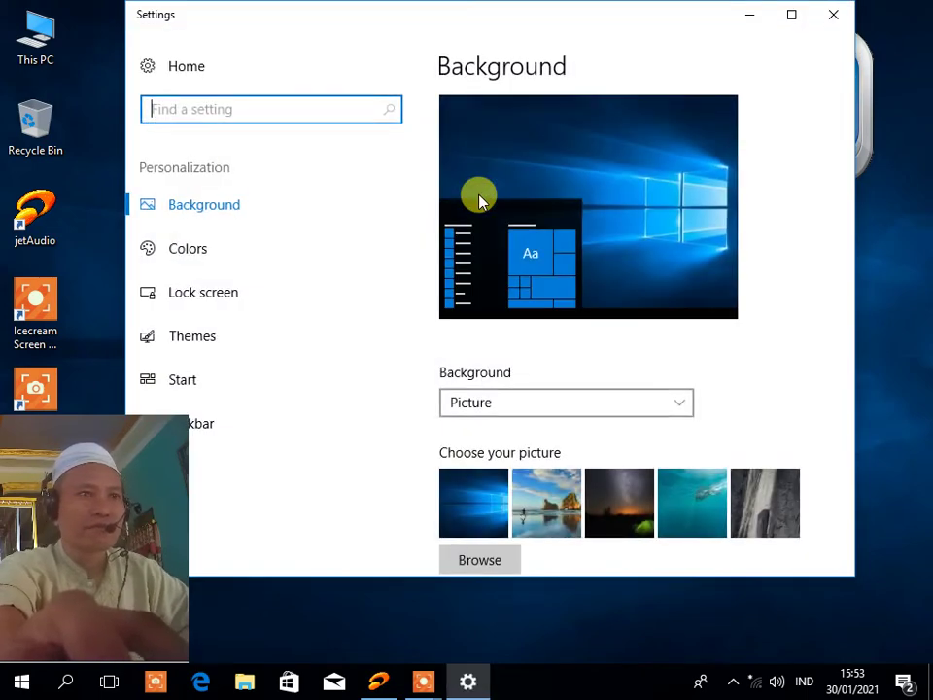
click(832, 17)
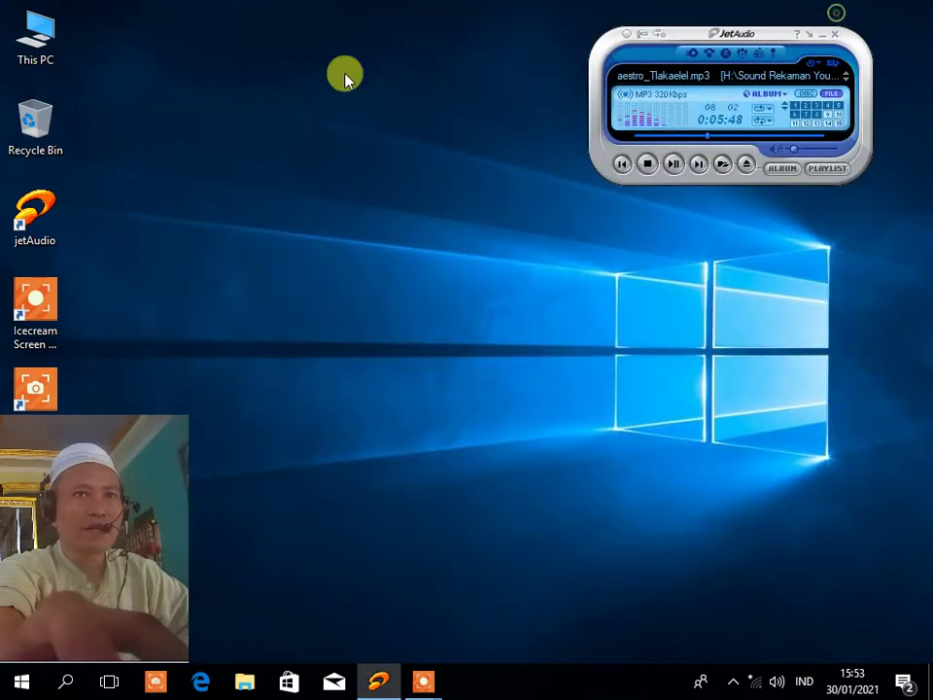
Refresh the desktop once more and open the Control Panel by searching Windows for "Pane".
right_click(284, 79)
click(331, 129)
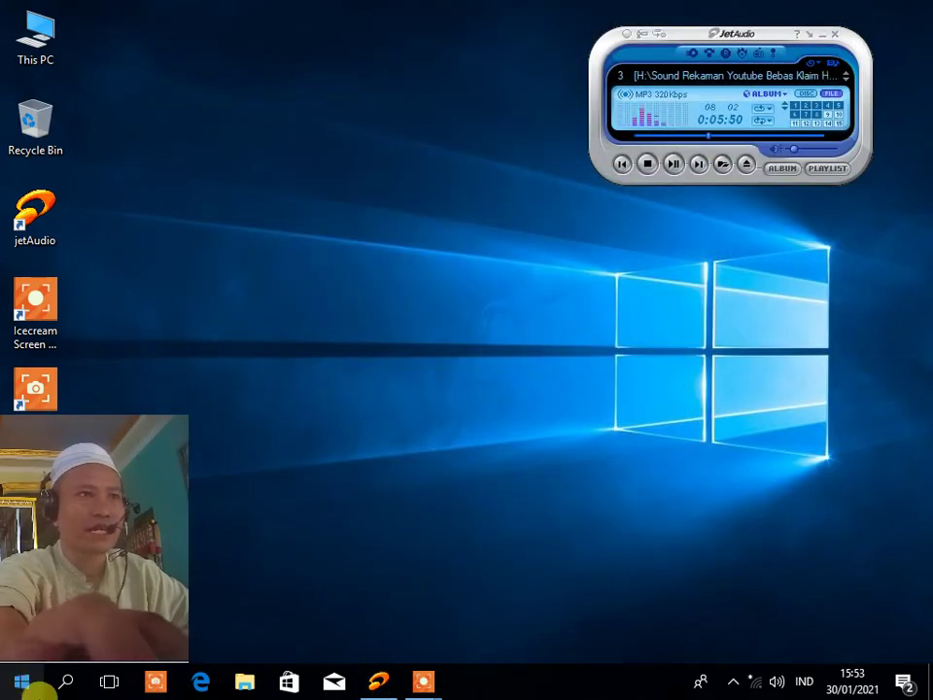
click(33, 688)
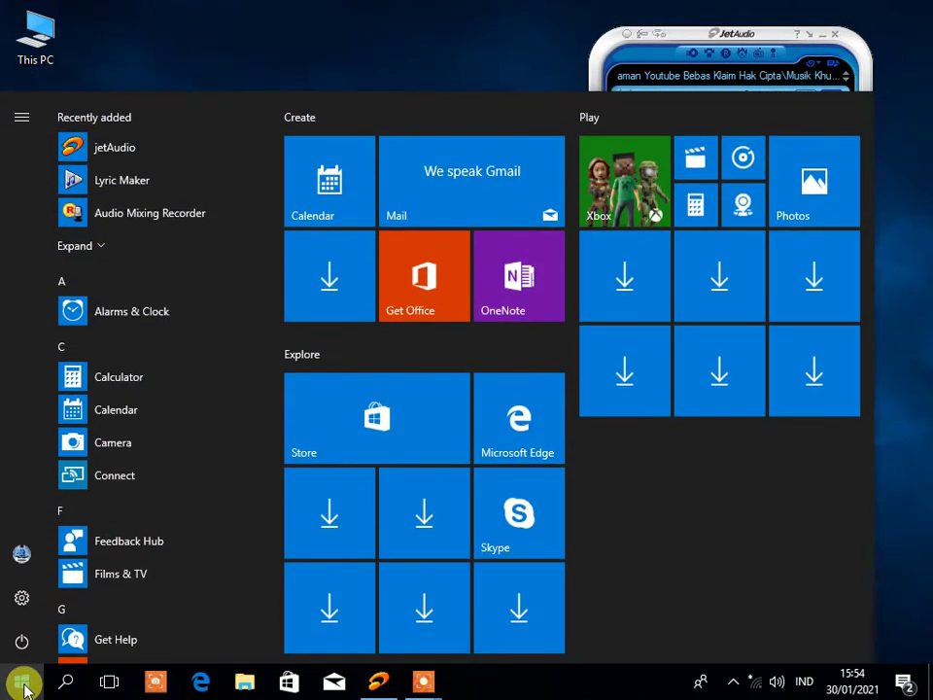
click(35, 689)
click(65, 681)
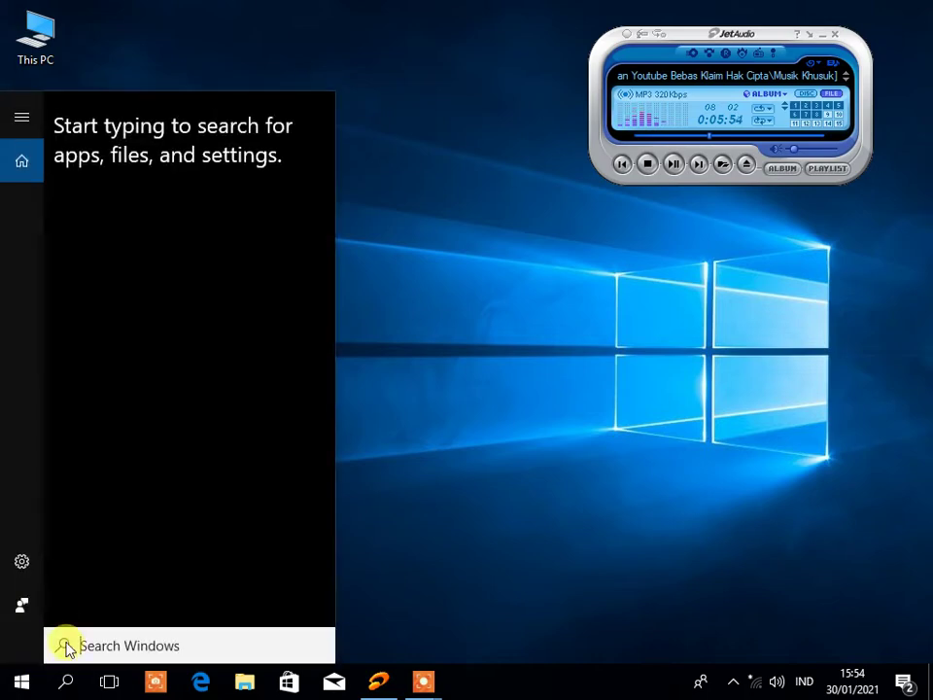
text(Pane)
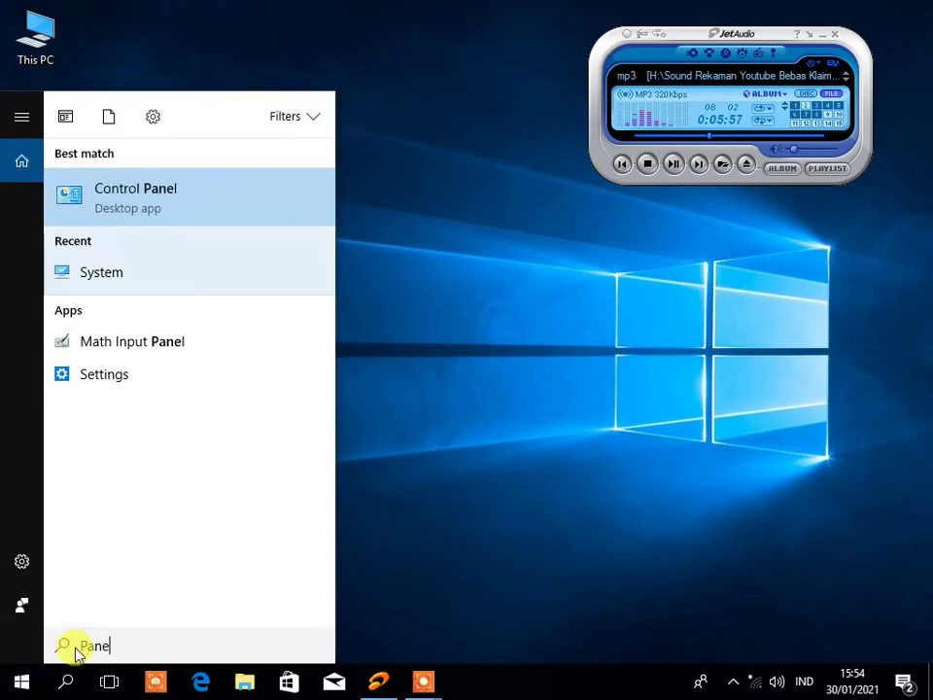
click(195, 200)
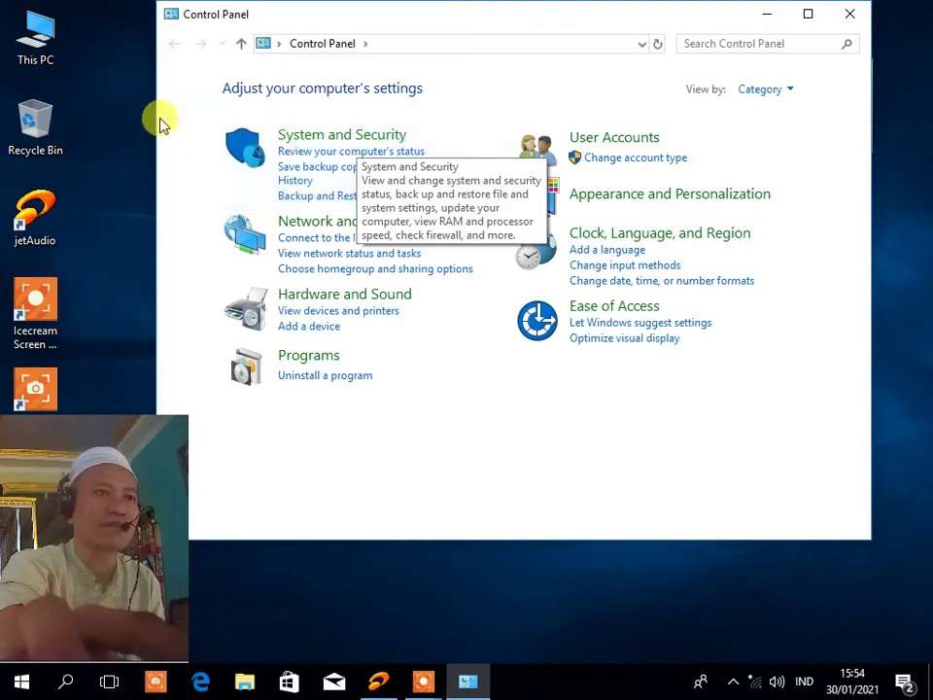
Set User Account Control to Never notify under System and Security, Security and Maintenance, and recheck the saved setting.
click(370, 138)
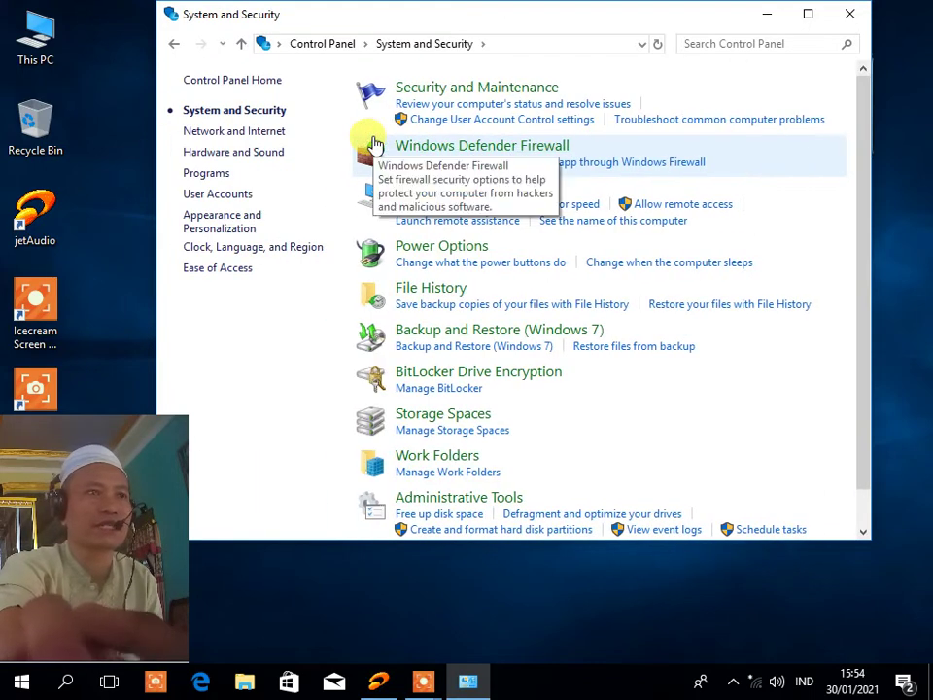
click(448, 93)
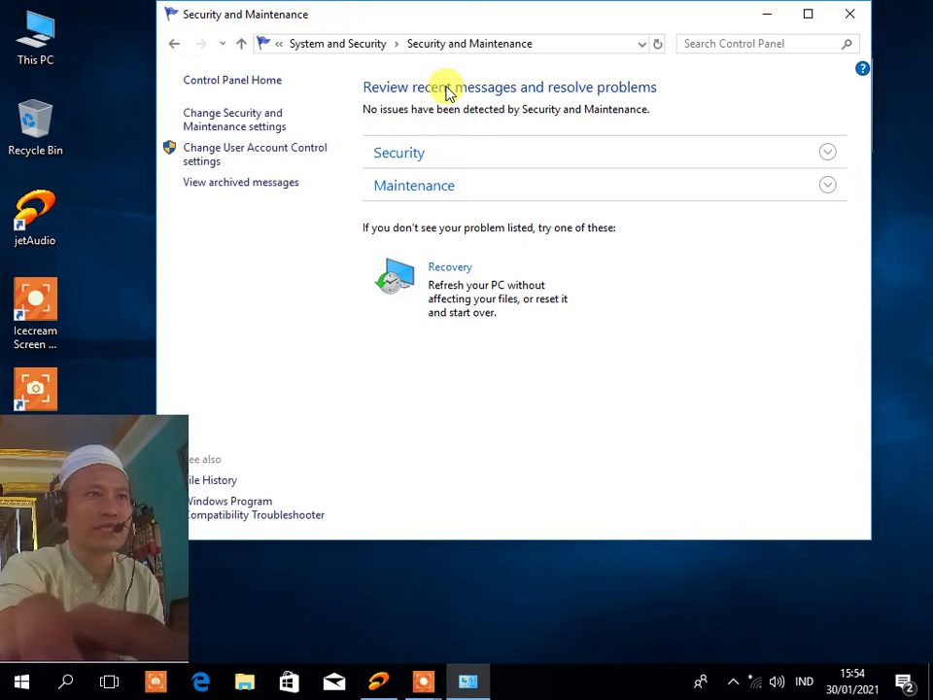
click(235, 157)
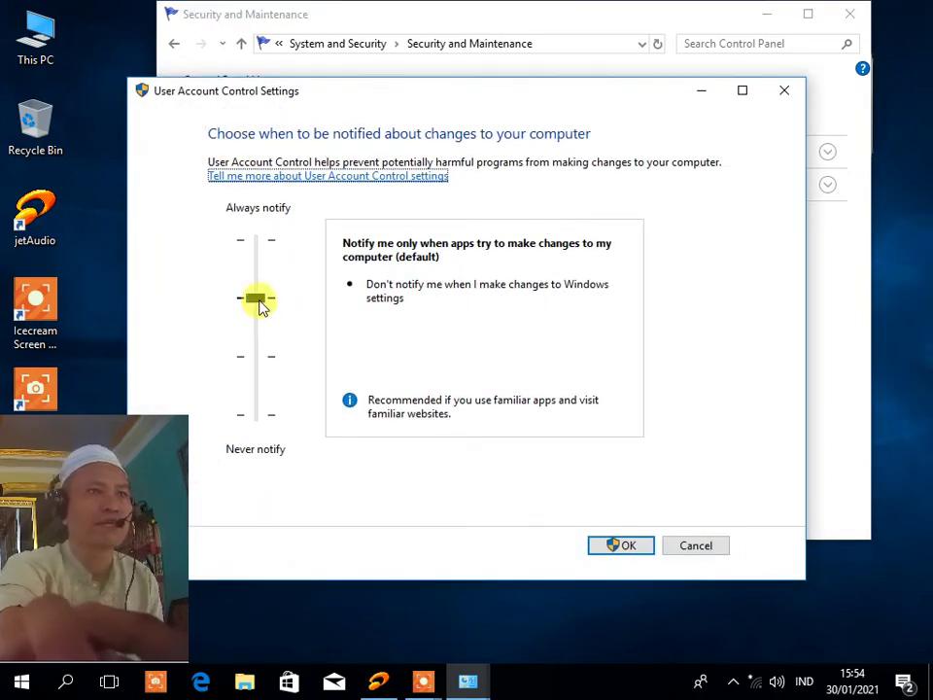
drag(259, 304, 258, 418)
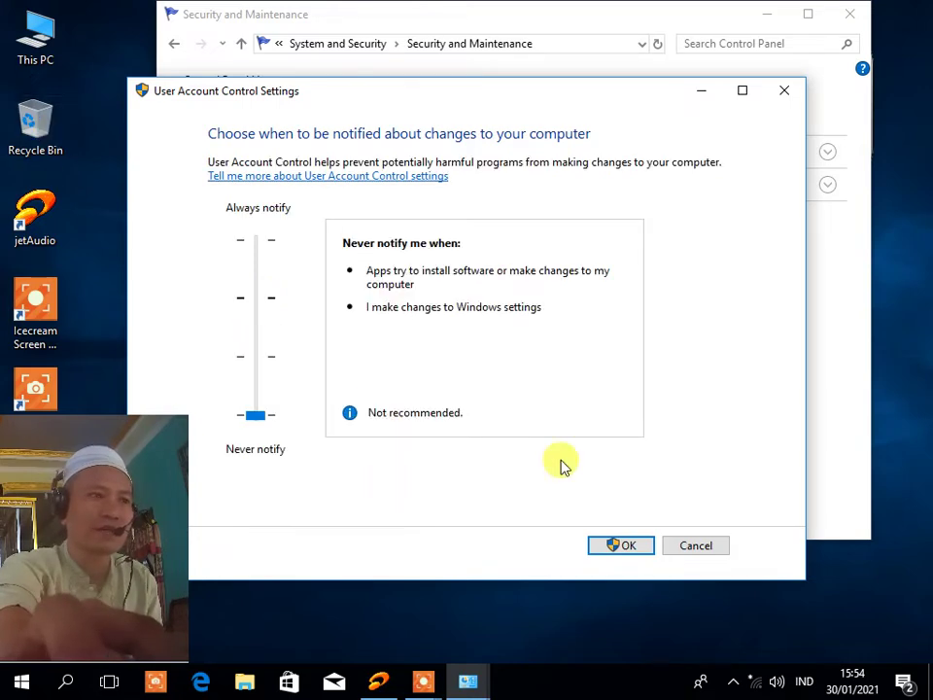
click(634, 550)
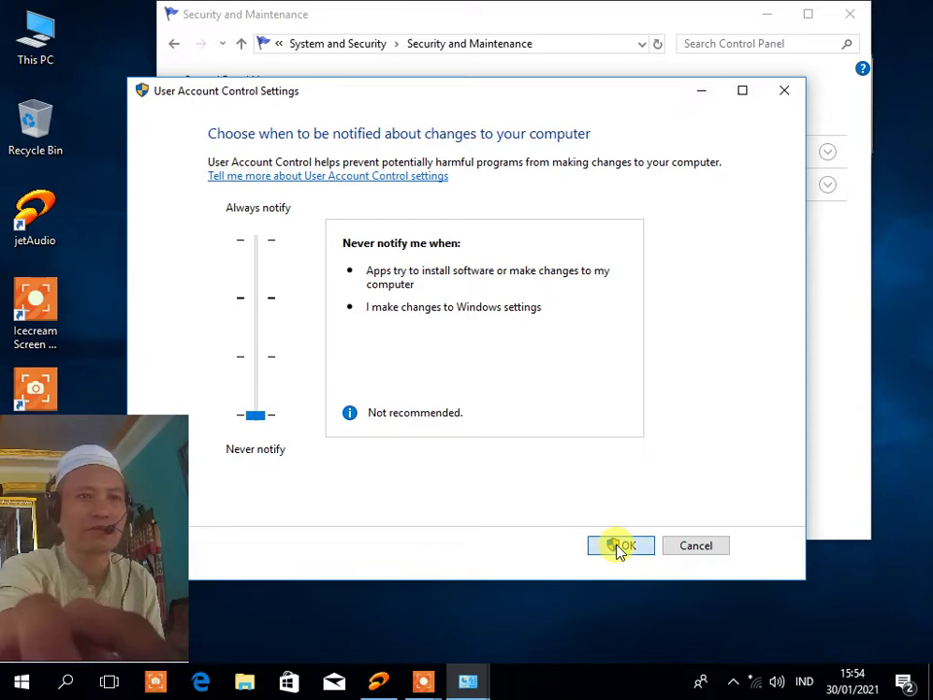
click(620, 546)
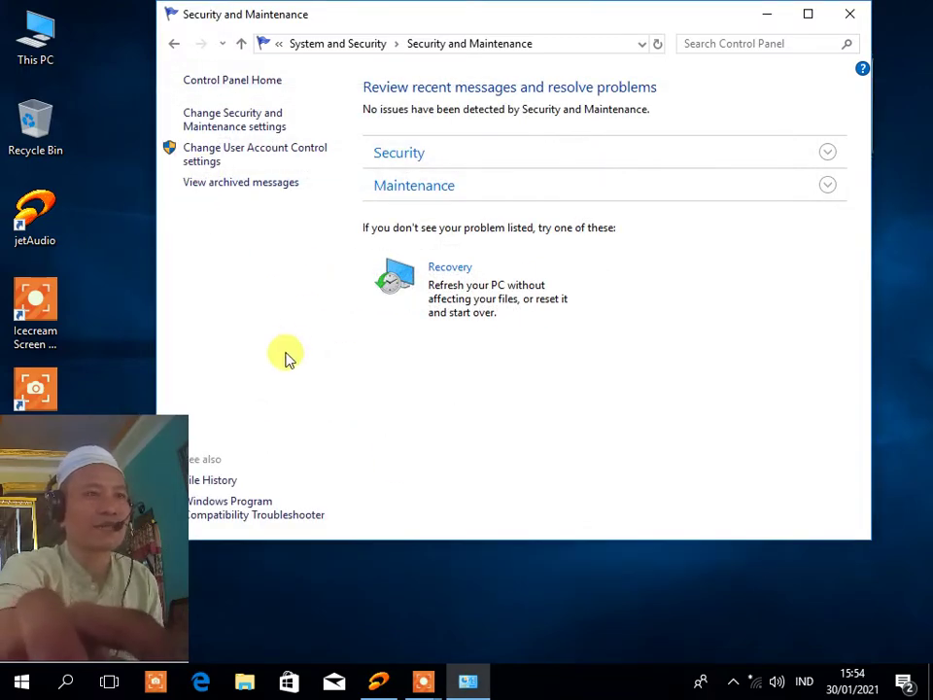
click(241, 155)
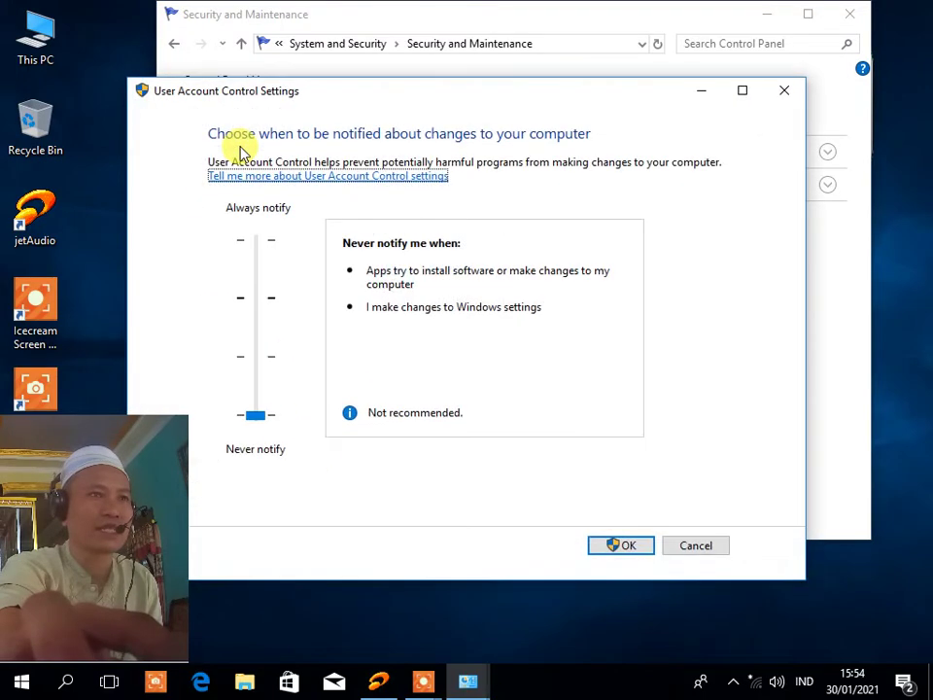
click(623, 542)
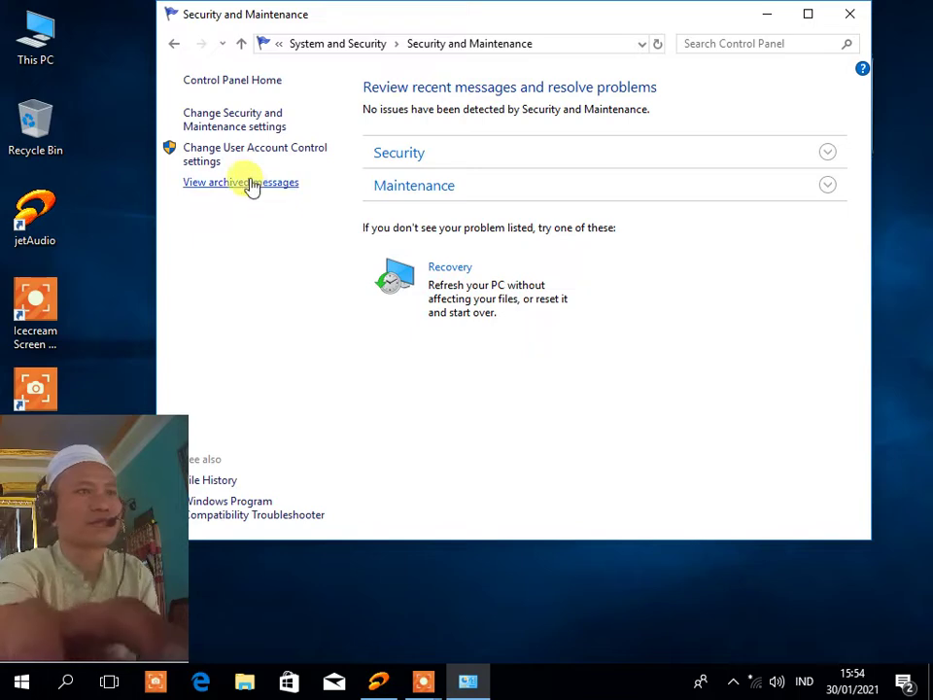
In the Security and Maintenance settings, turn off messages for Network firewall, Internet security settings, Windows Backup, Automatic Maintenance and Drive status.
click(215, 125)
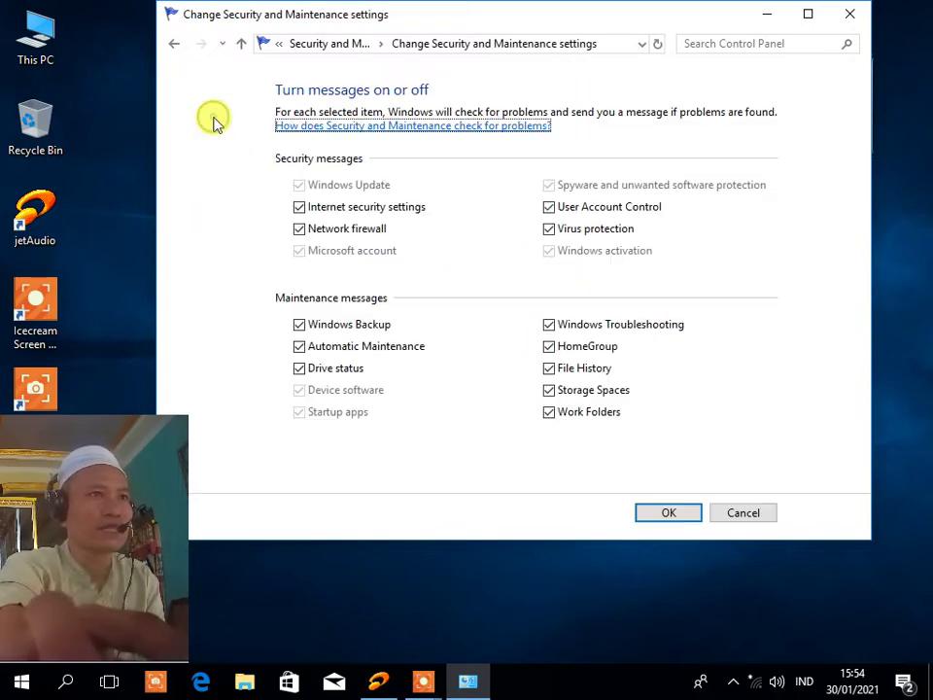
click(300, 229)
click(298, 207)
click(300, 324)
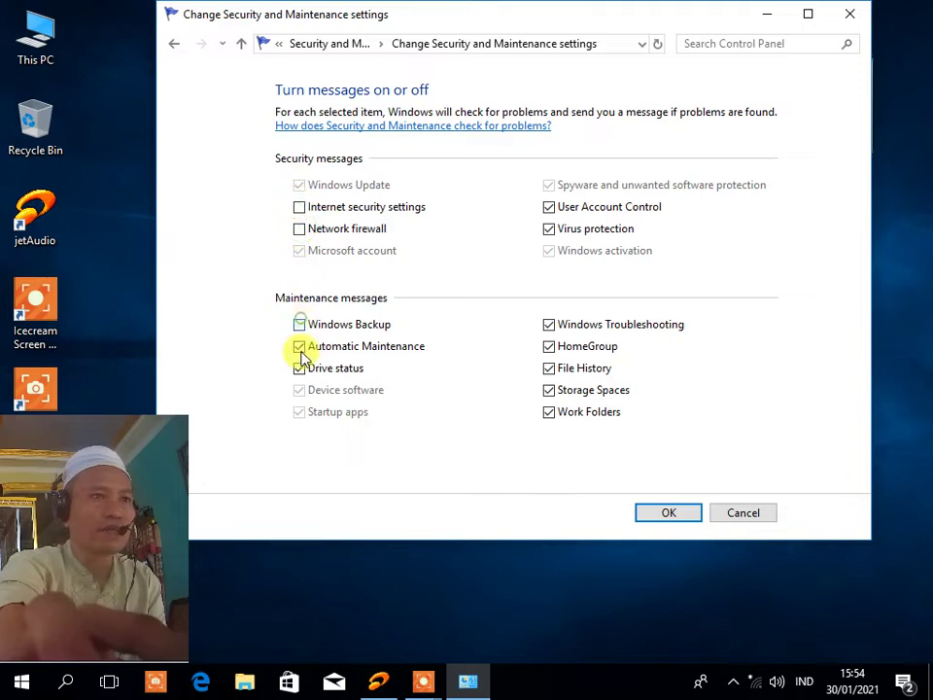
click(300, 347)
click(298, 368)
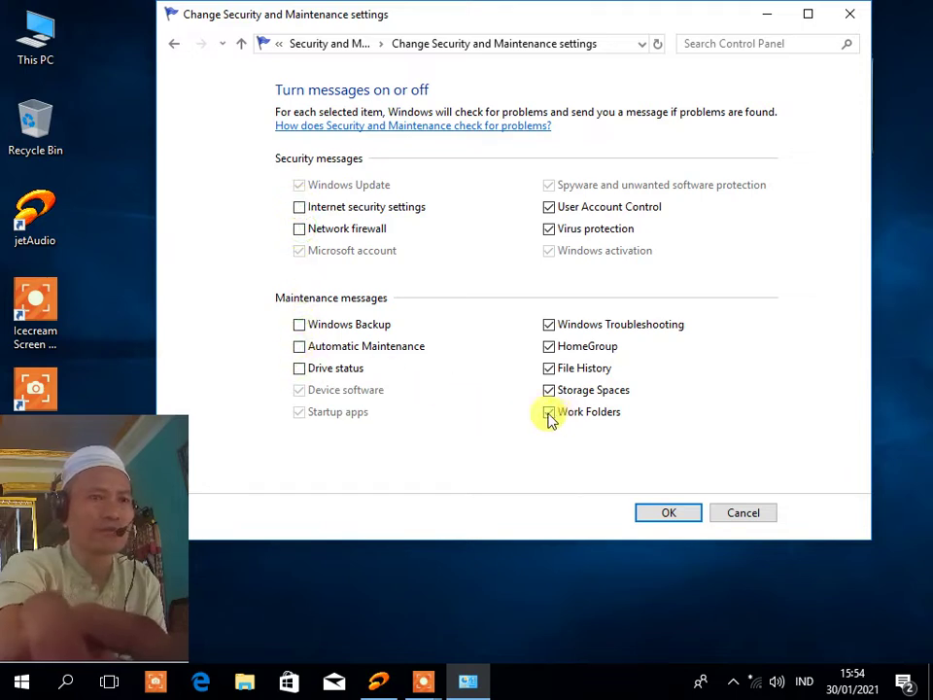
Turn off messages for Work Folders, Storage Spaces, File History, HomeGroup, Windows Troubleshooting, Virus protection and User Account Control, and save the message settings.
click(549, 413)
click(550, 347)
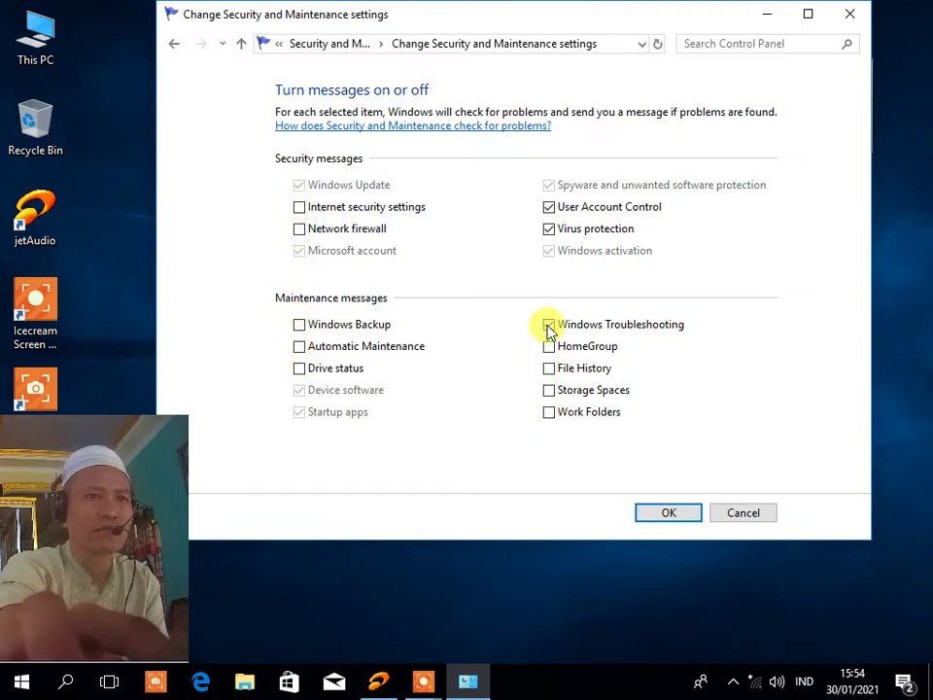
click(549, 325)
click(549, 207)
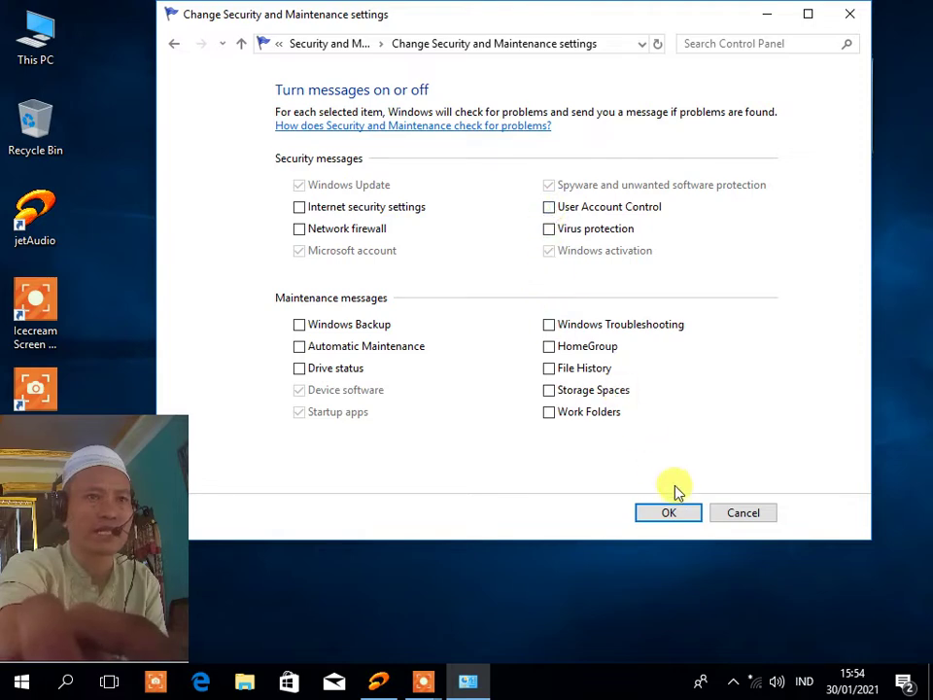
click(661, 514)
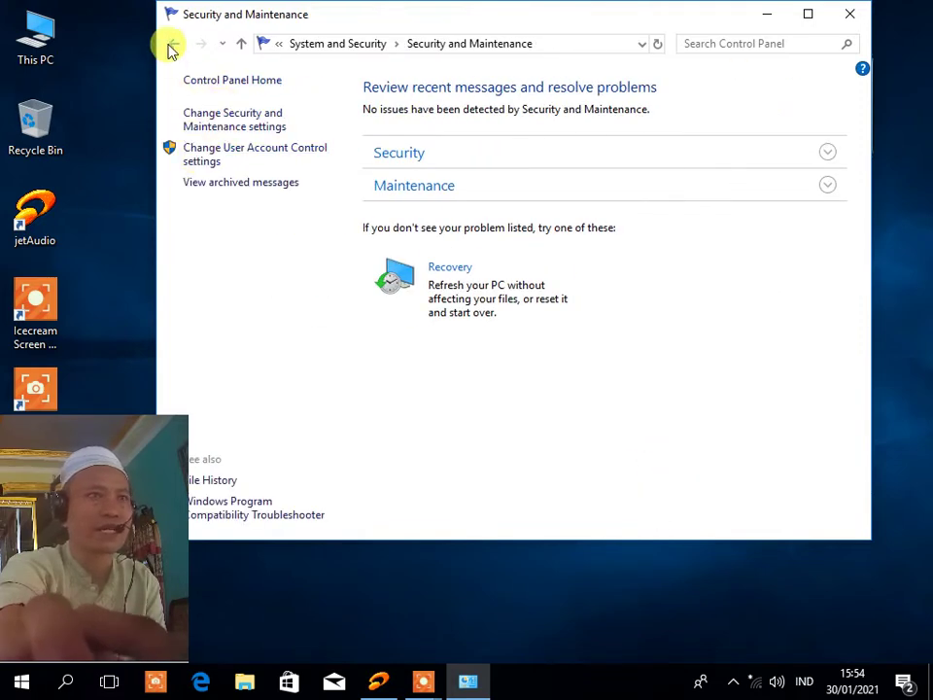
Return to System and Security and choose to turn off Windows Defender Firewall for both public and private networks.
click(169, 45)
click(169, 45)
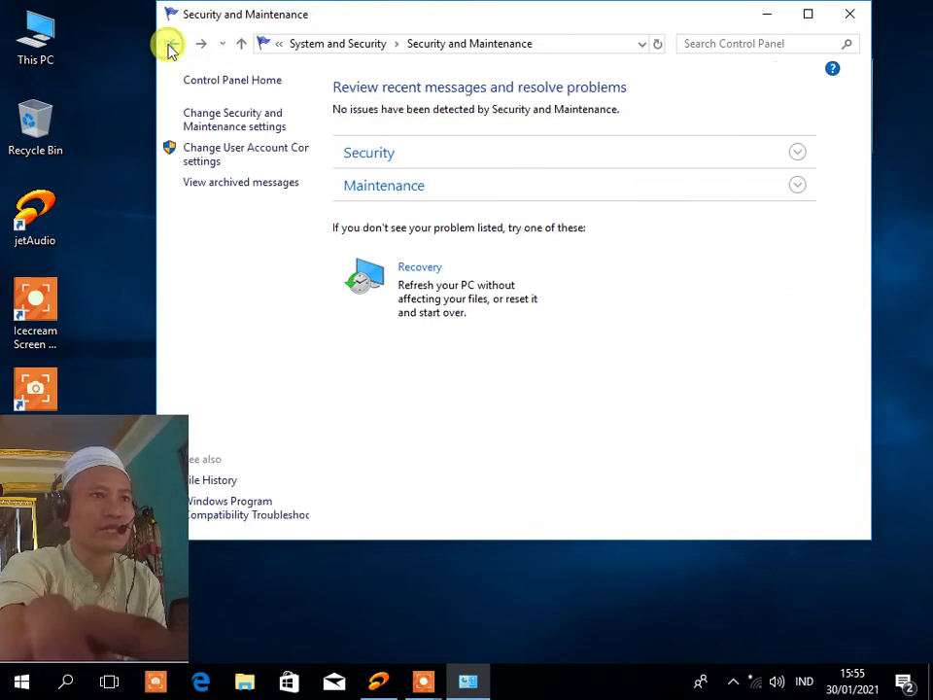
click(169, 45)
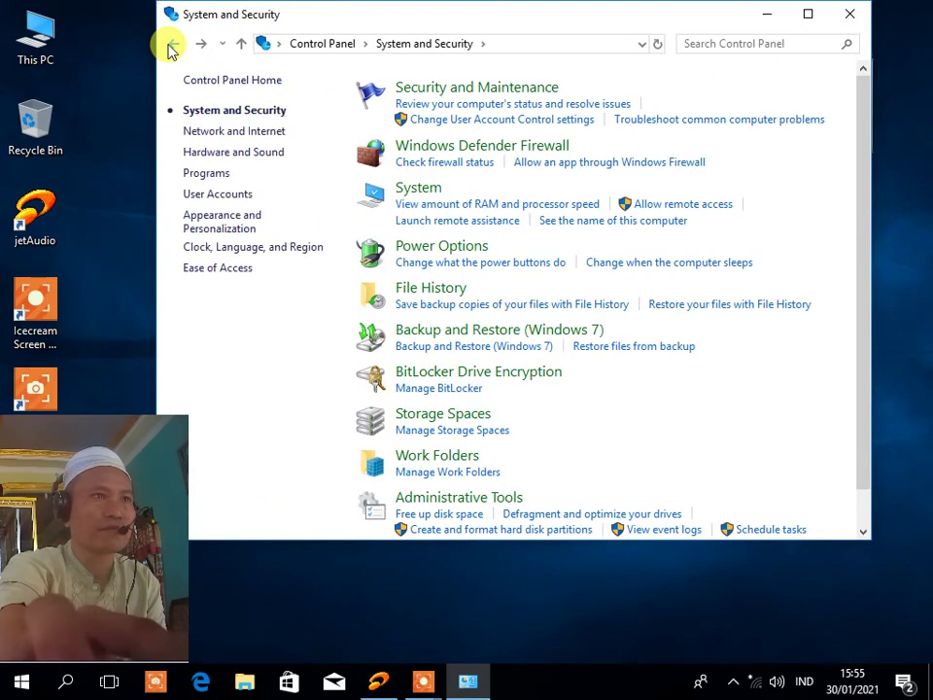
click(451, 153)
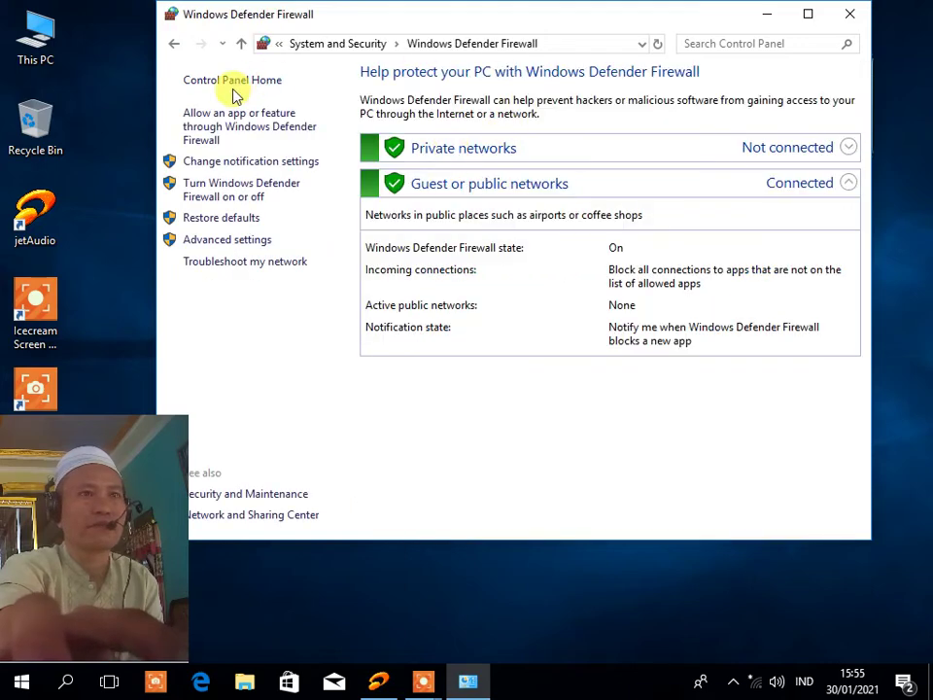
click(218, 189)
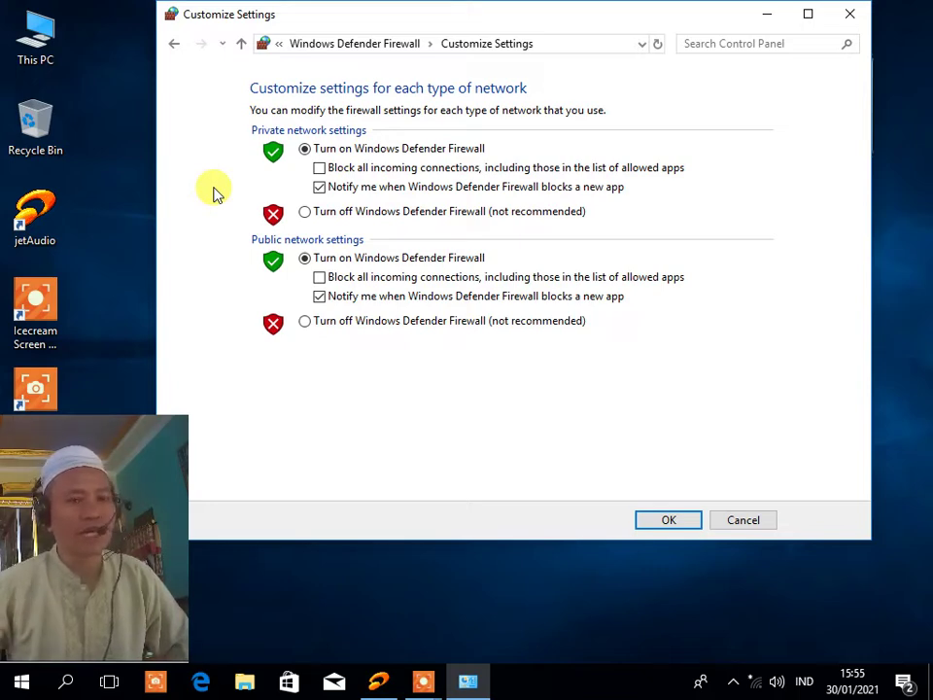
click(305, 323)
click(305, 212)
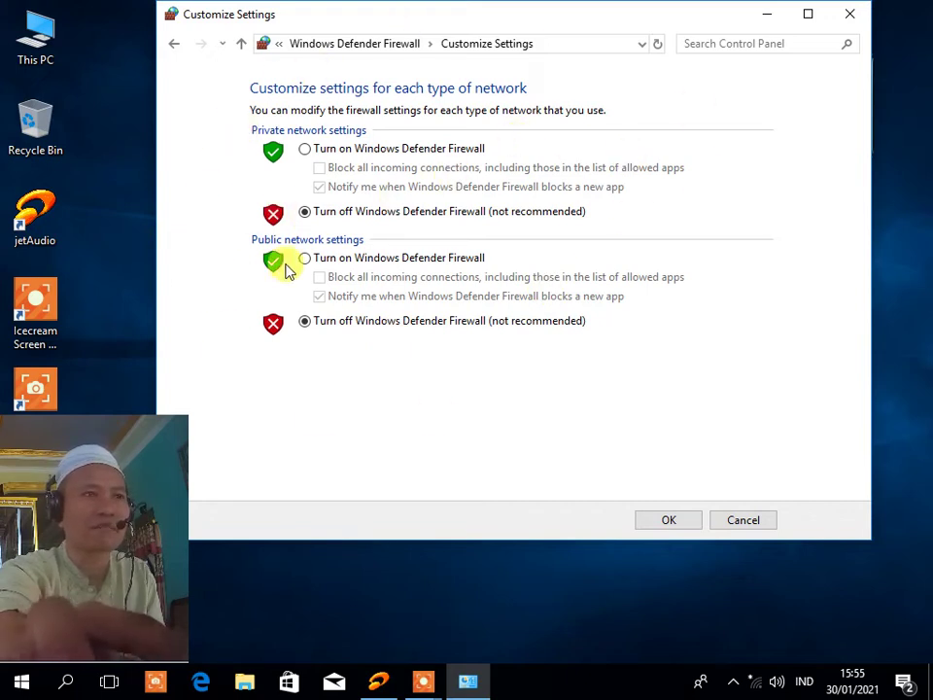
Disable blocked-app notifications for private and public networks, save with Windows Defender Firewall turned off for both, and close the Control Panel.
click(305, 151)
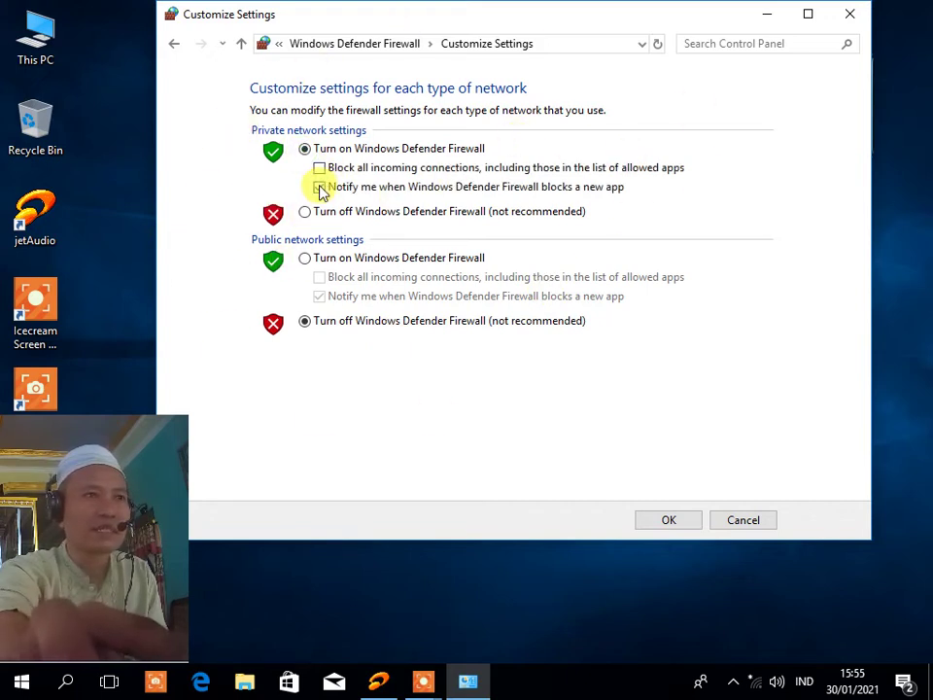
click(306, 257)
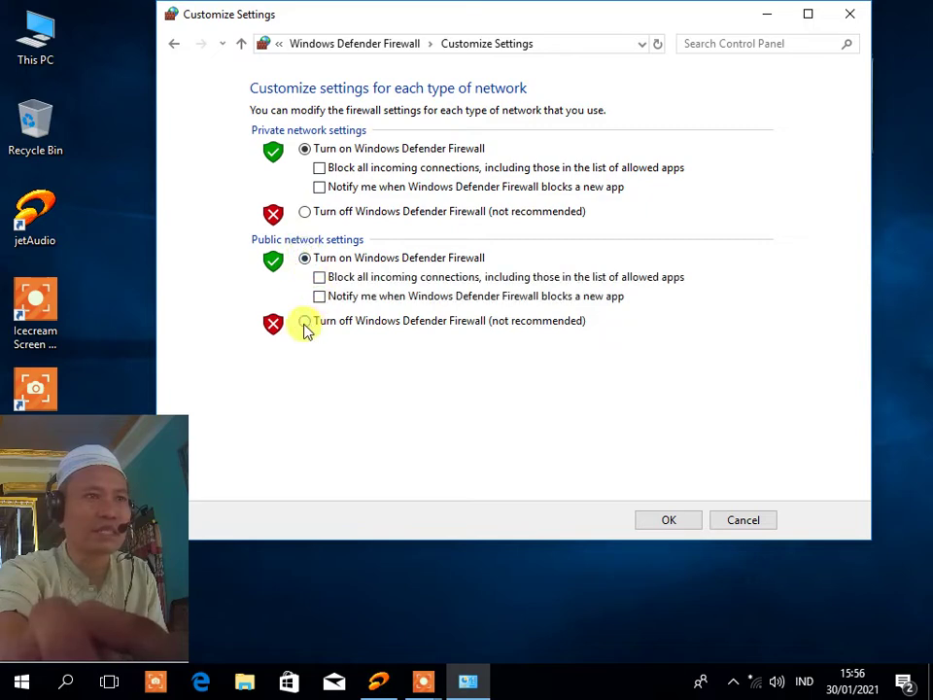
click(304, 322)
click(304, 213)
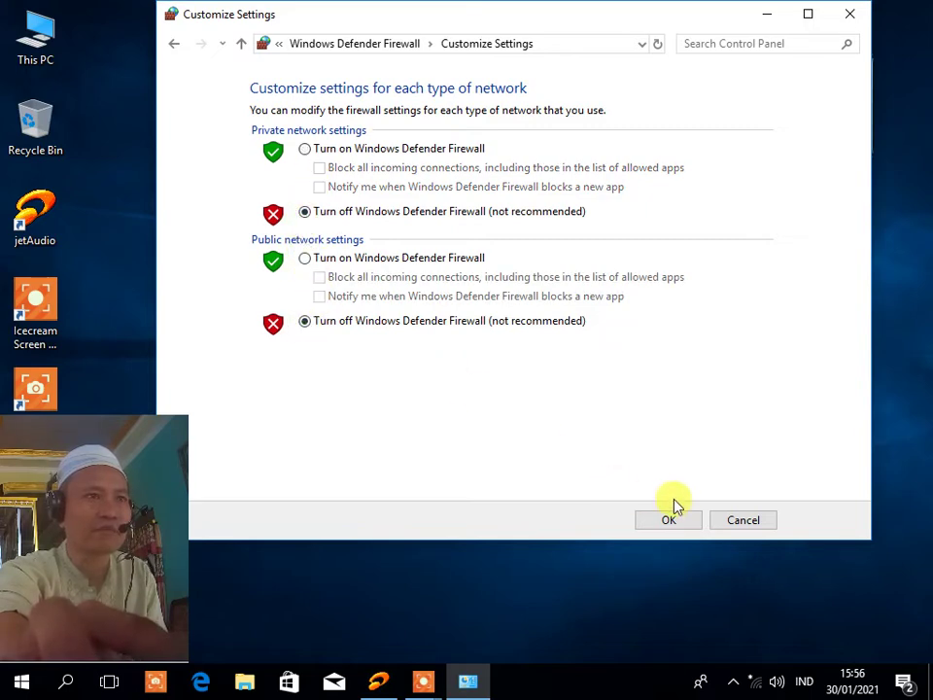
click(666, 522)
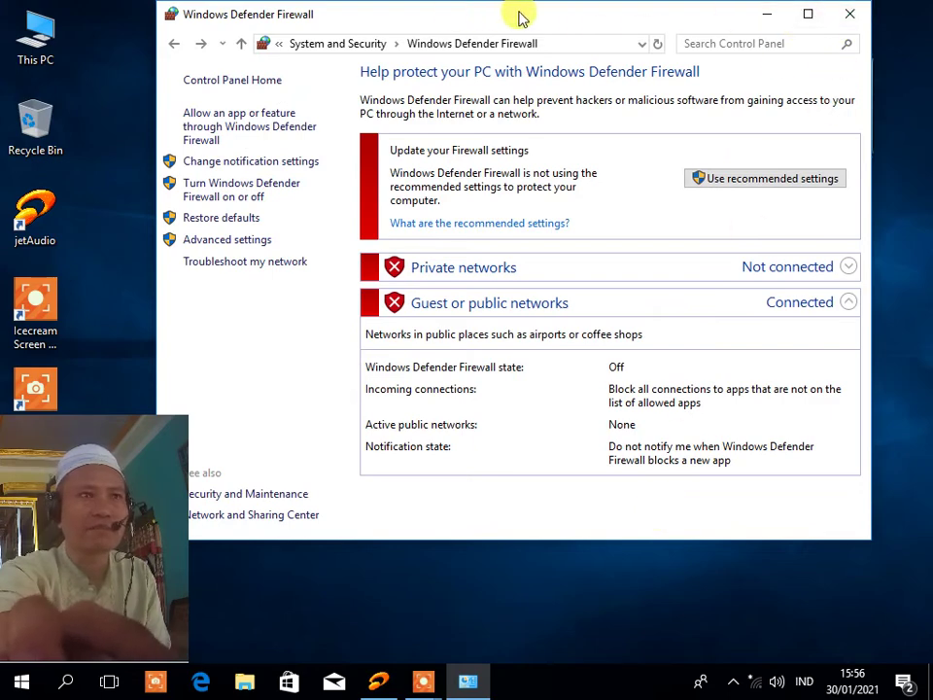
click(849, 14)
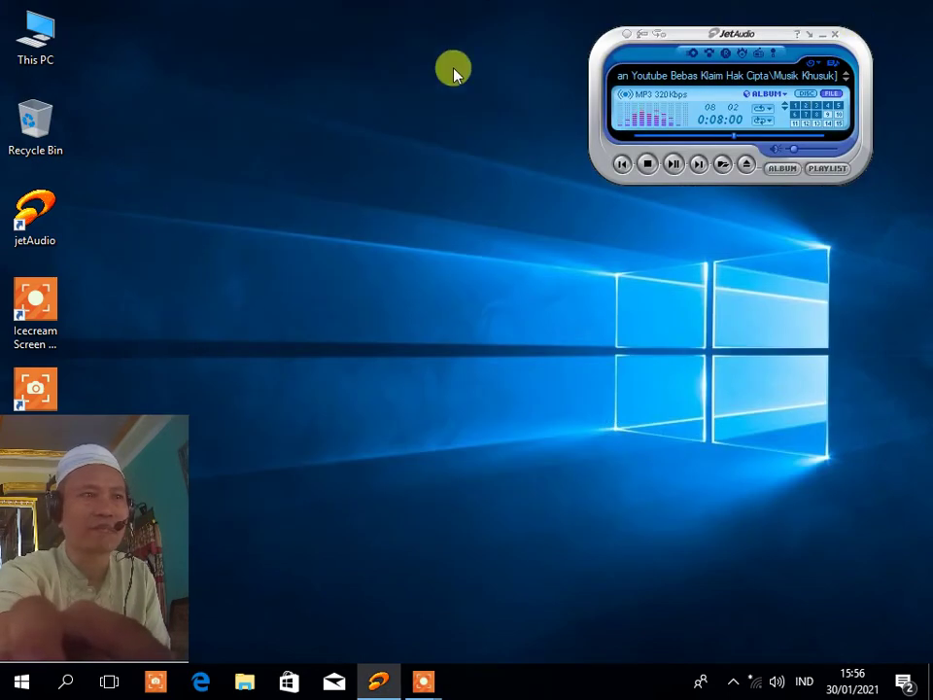
Refresh the desktop and display its icons as small icons.
right_click(379, 81)
click(389, 129)
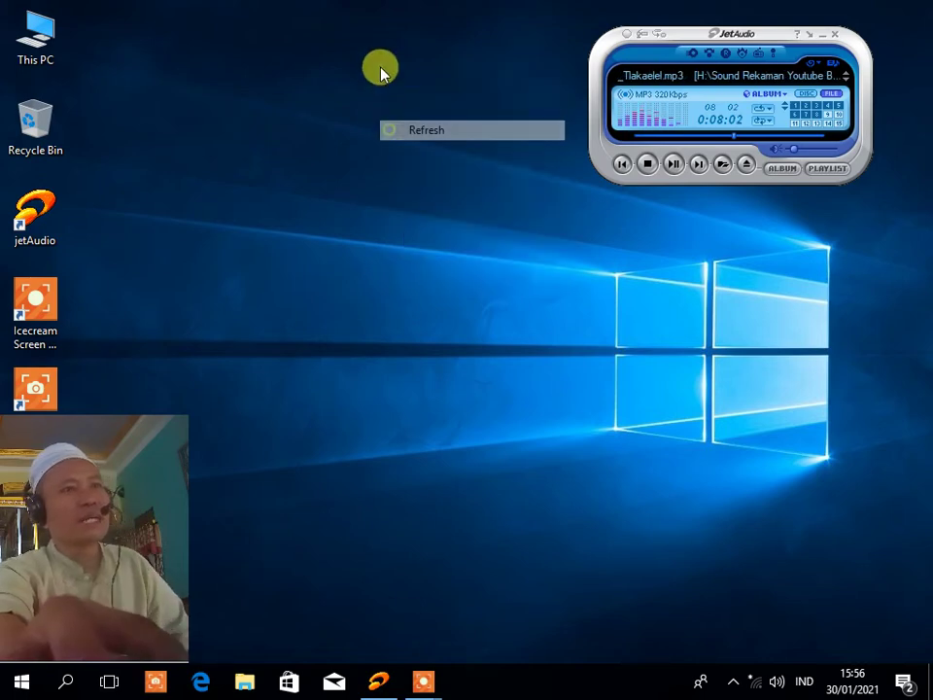
right_click(358, 15)
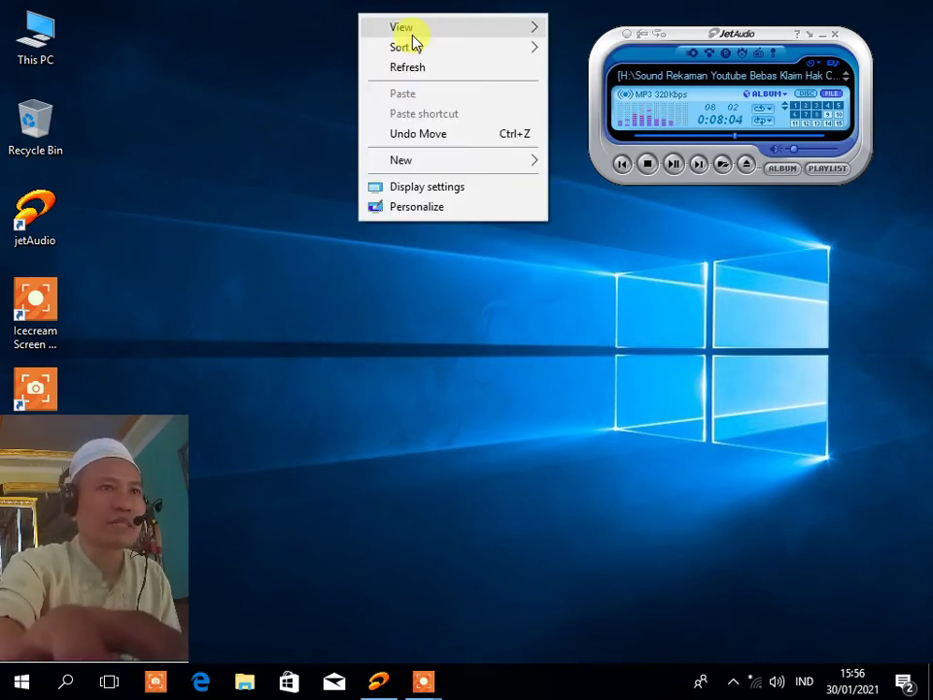
mouse_move(410, 36)
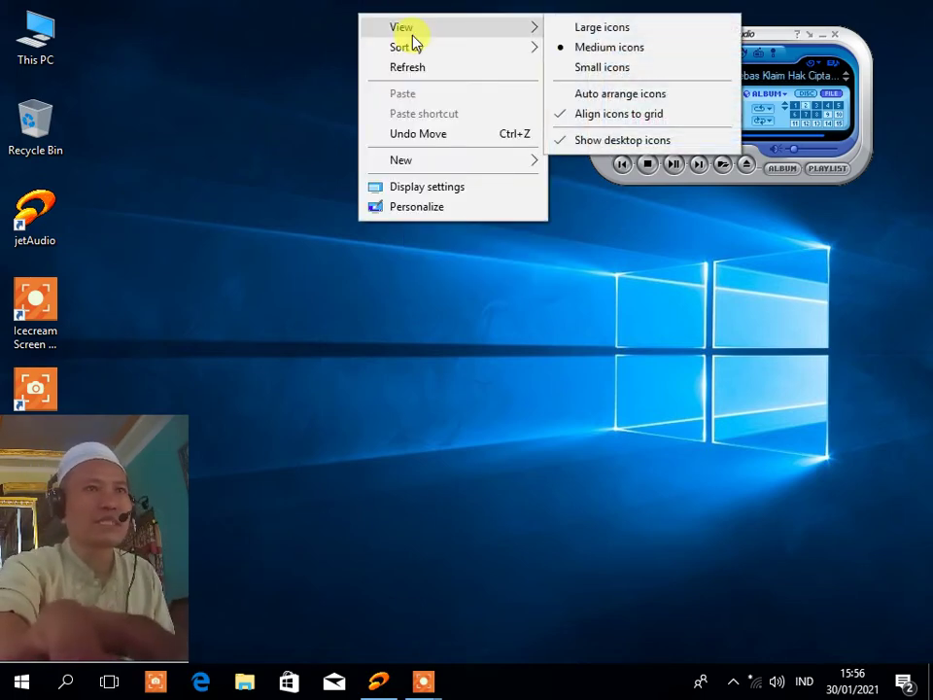
click(563, 67)
Open the taskbar settings to review them and close the Settings window.
right_click(533, 692)
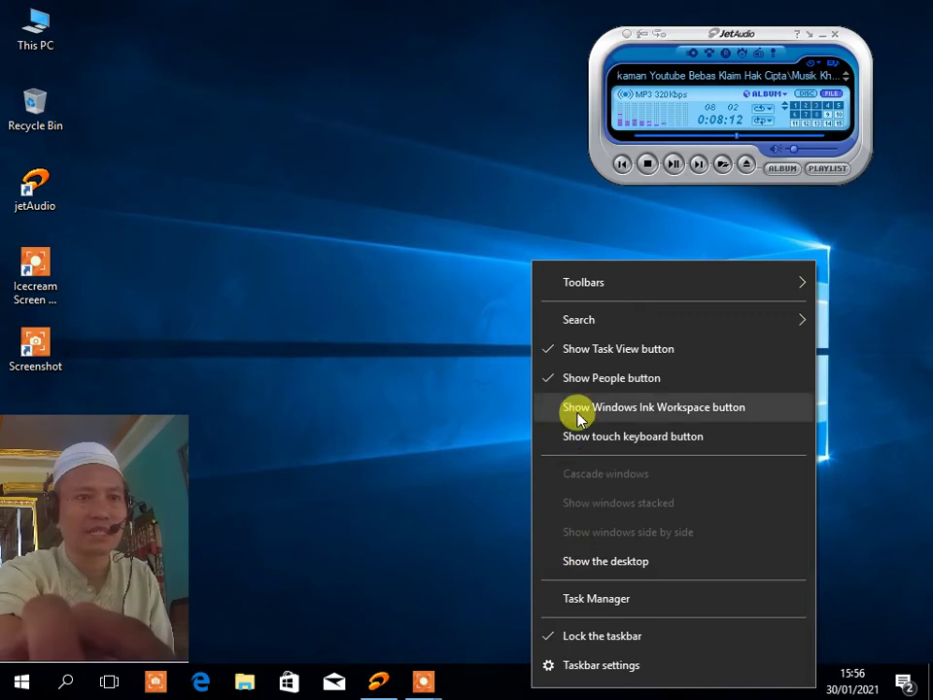
click(580, 667)
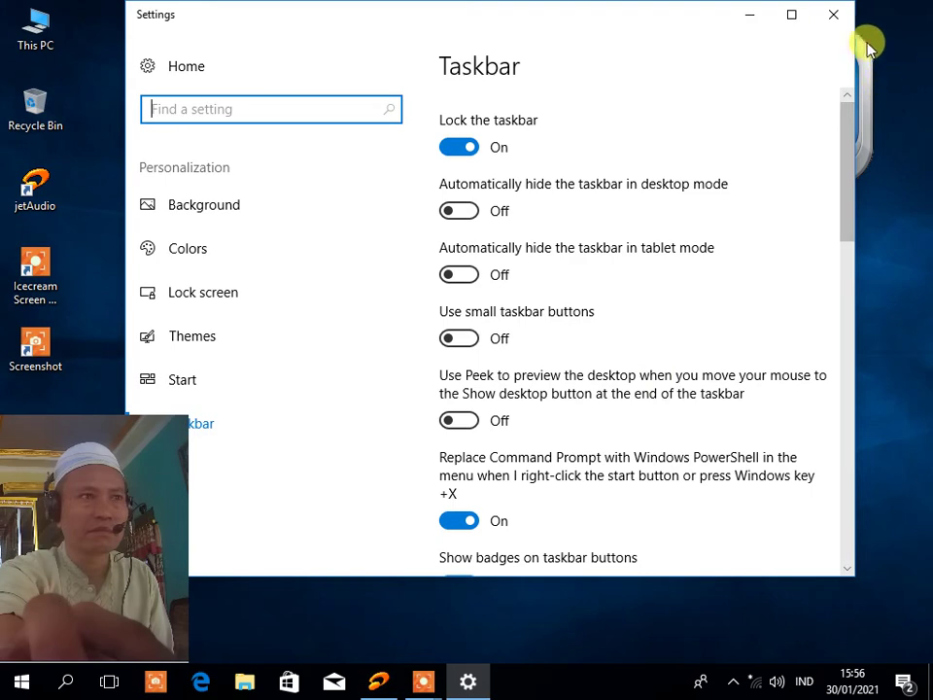
click(833, 15)
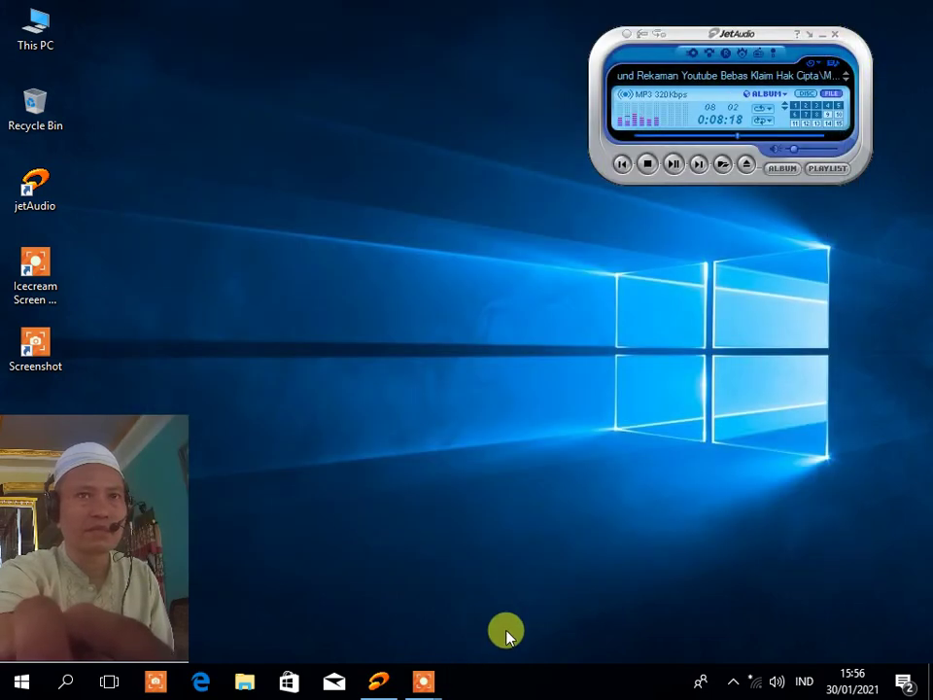
Open Task Manager, expand it to the detailed view and display the list of startup programs.
right_click(493, 688)
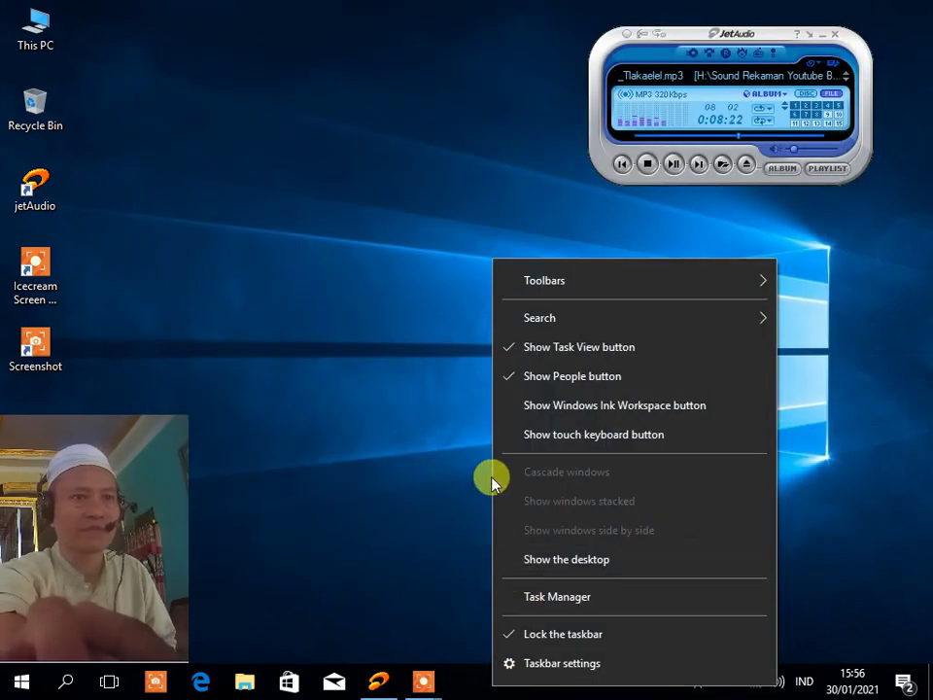
click(533, 609)
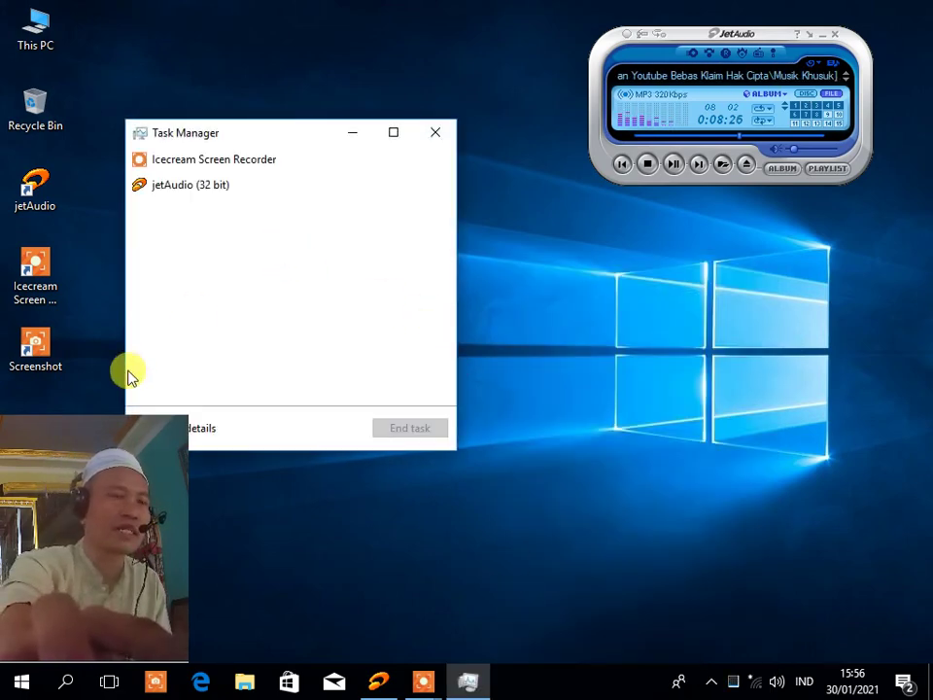
drag(286, 136, 388, 33)
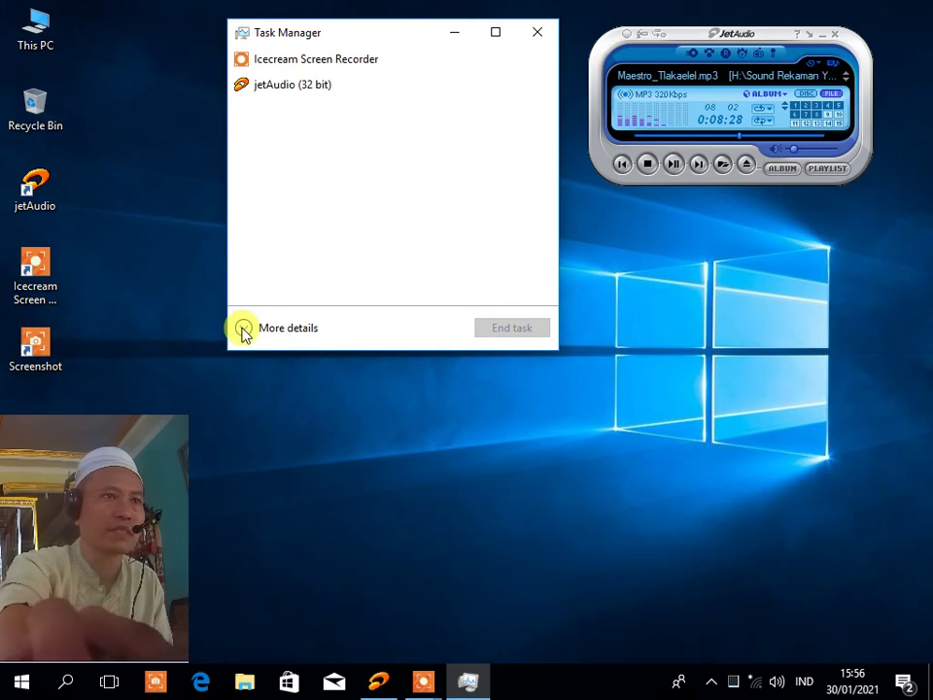
click(246, 327)
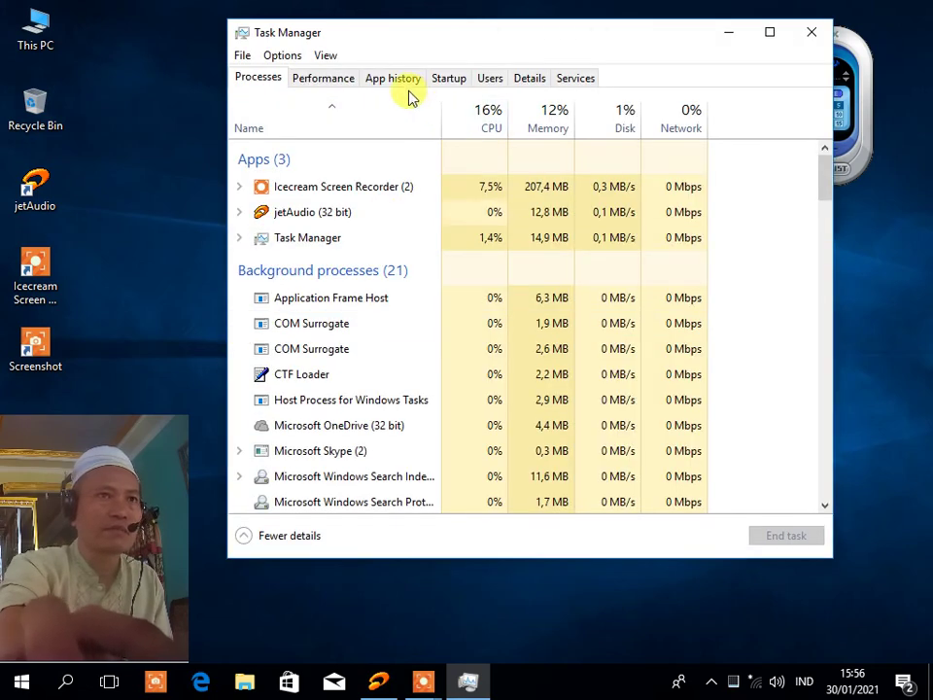
click(451, 80)
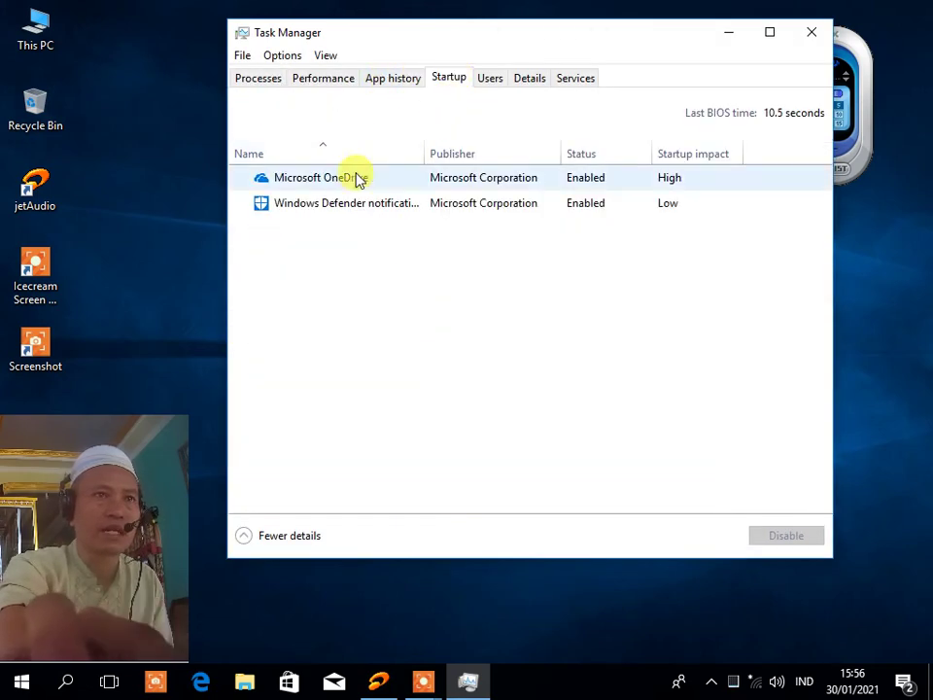
Disable Microsoft OneDrive and the Windows Defender notification entry so that neither launches at startup.
click(325, 184)
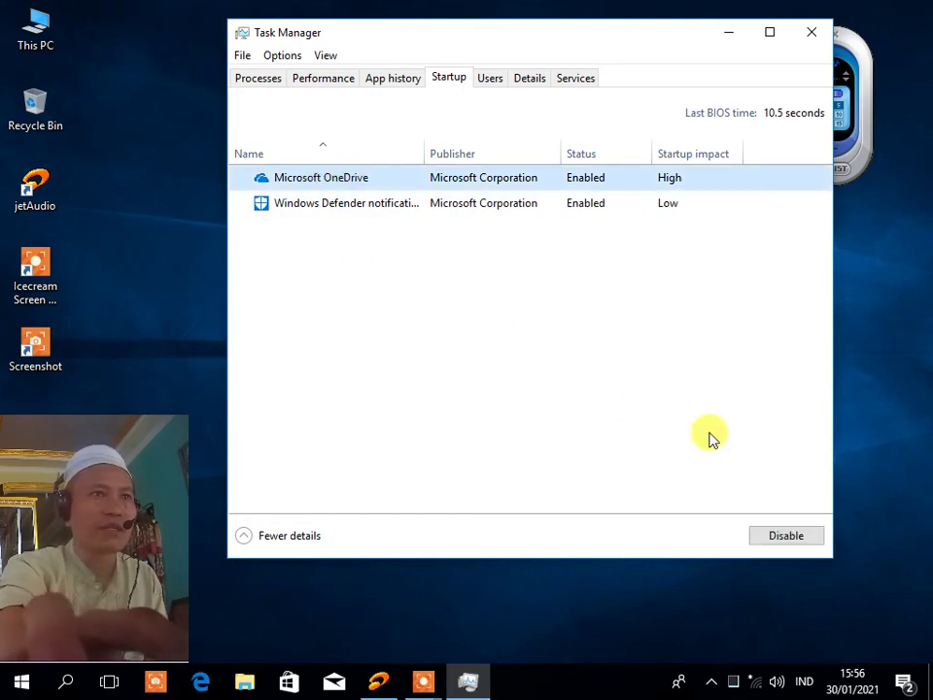
click(784, 539)
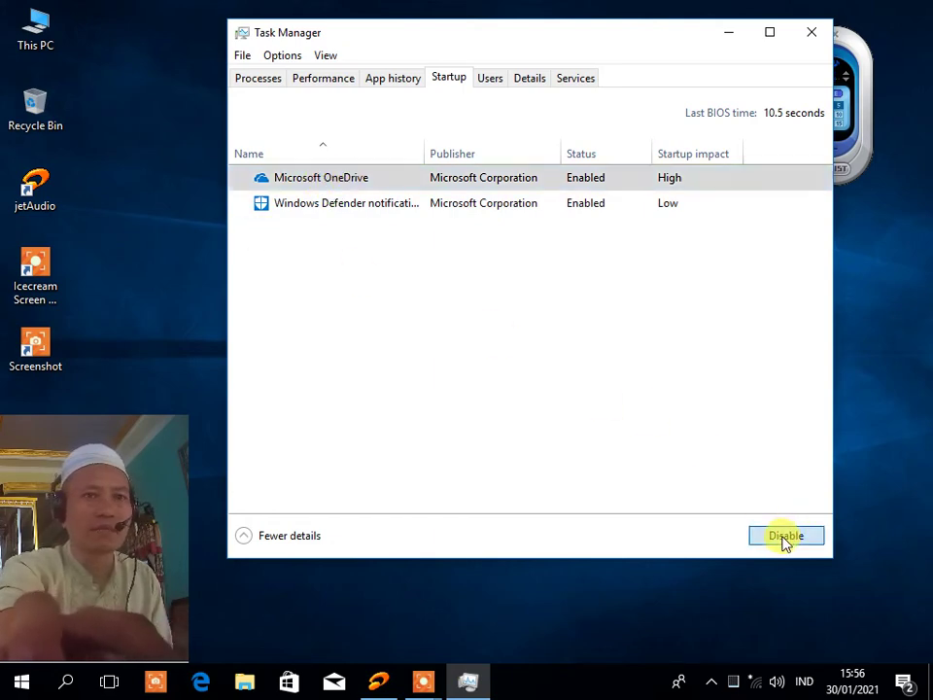
click(317, 210)
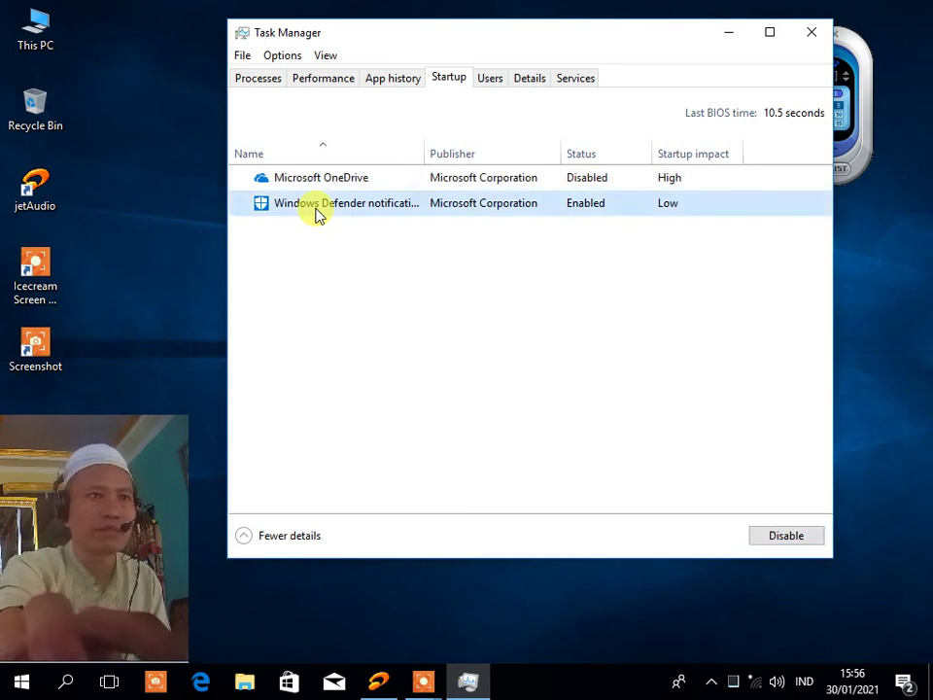
click(782, 542)
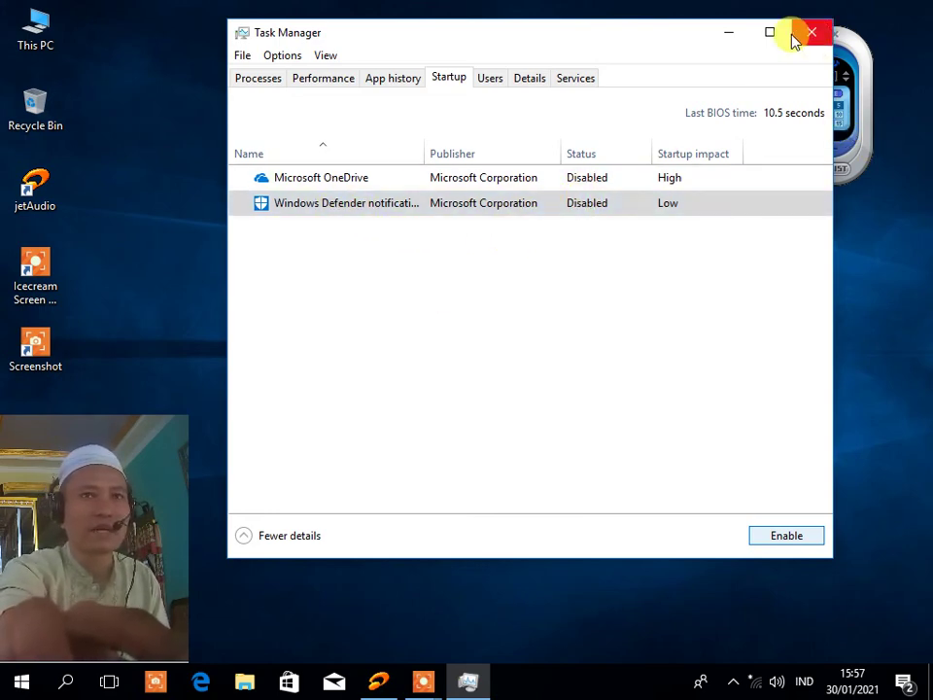
Close Task Manager and refresh the desktop.
drag(644, 41, 568, 1)
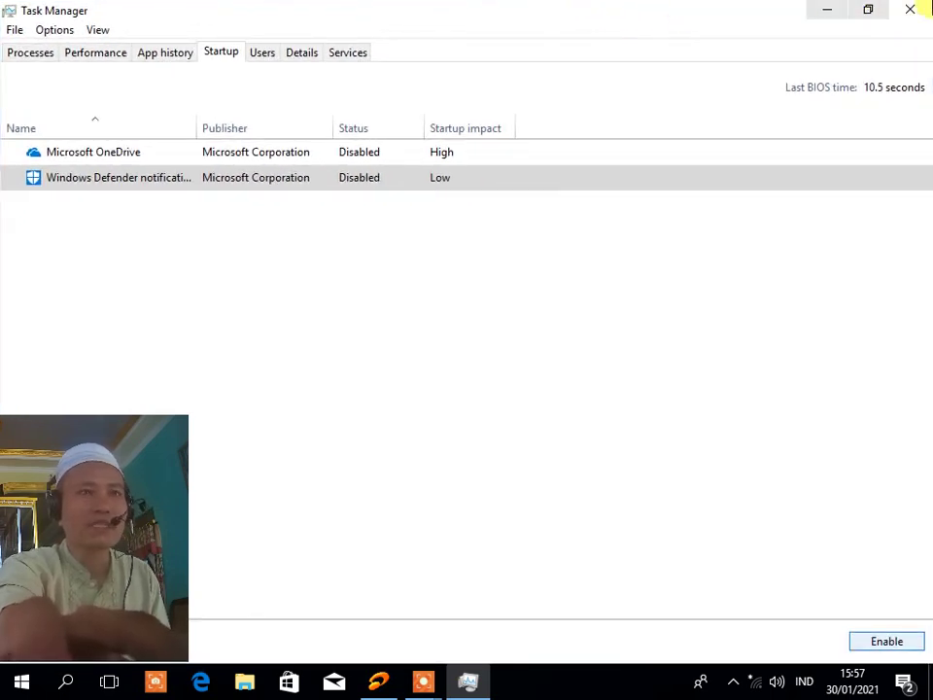
click(911, 11)
right_click(403, 42)
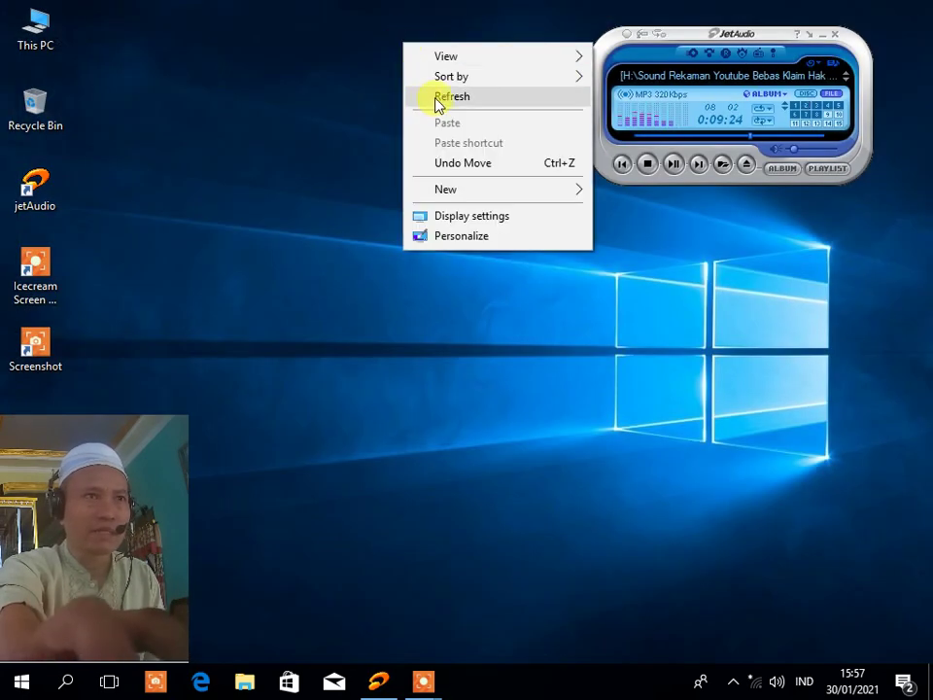
click(434, 97)
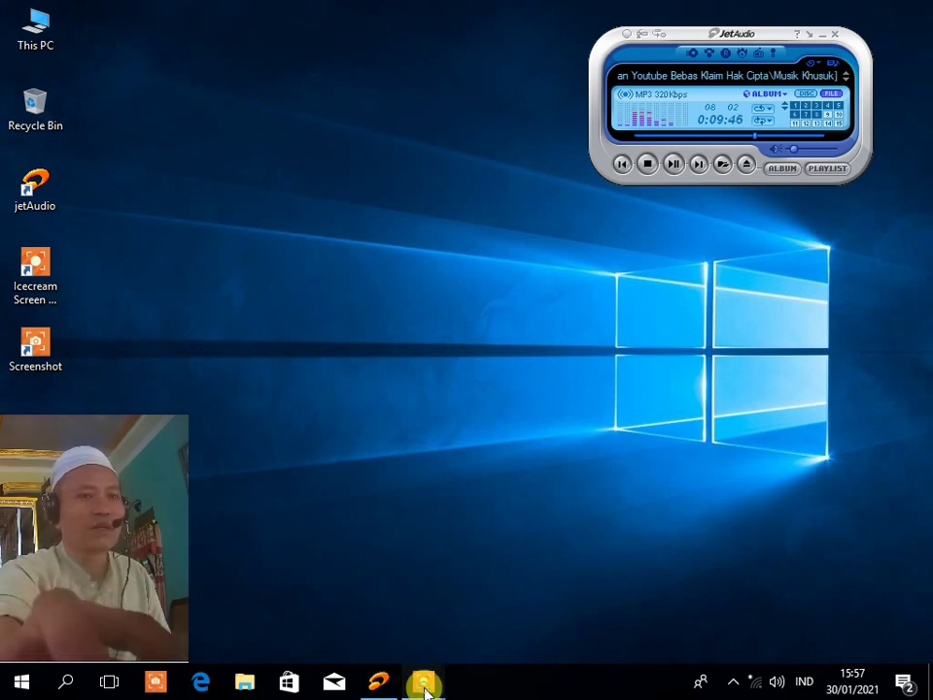
mouse_move(422, 681)
click(475, 616)
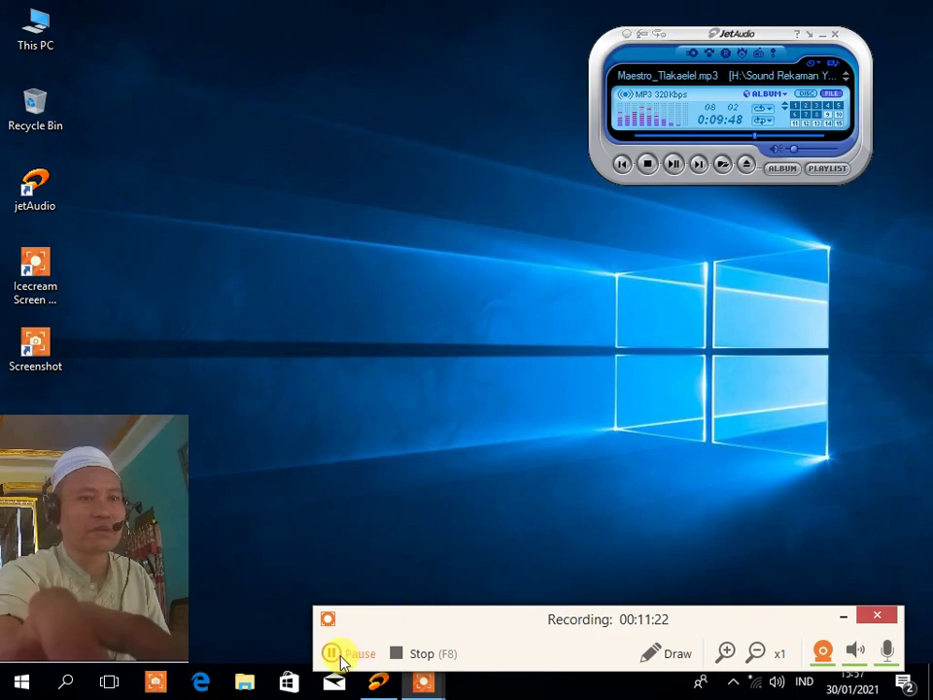